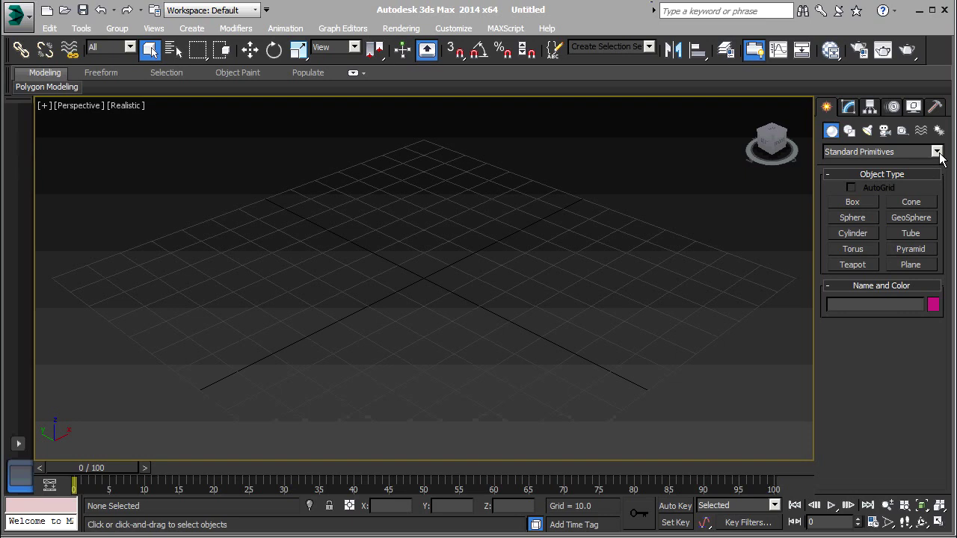
Create a PF Source emitter near the grid centre, preview its particles, then return to frame 0.
{"action": "left_click", "coordinate": [936, 152]}
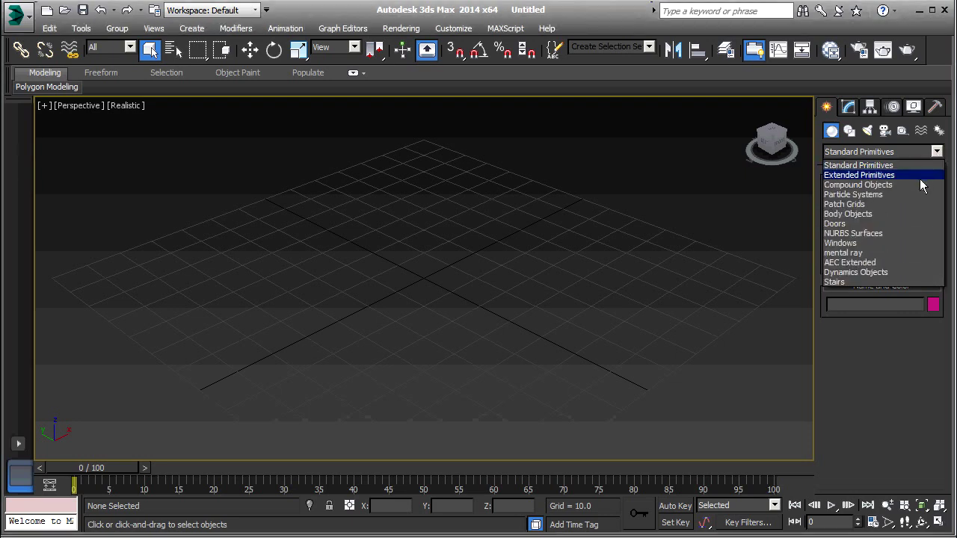
{"action": "left_click", "coordinate": [898, 196]}
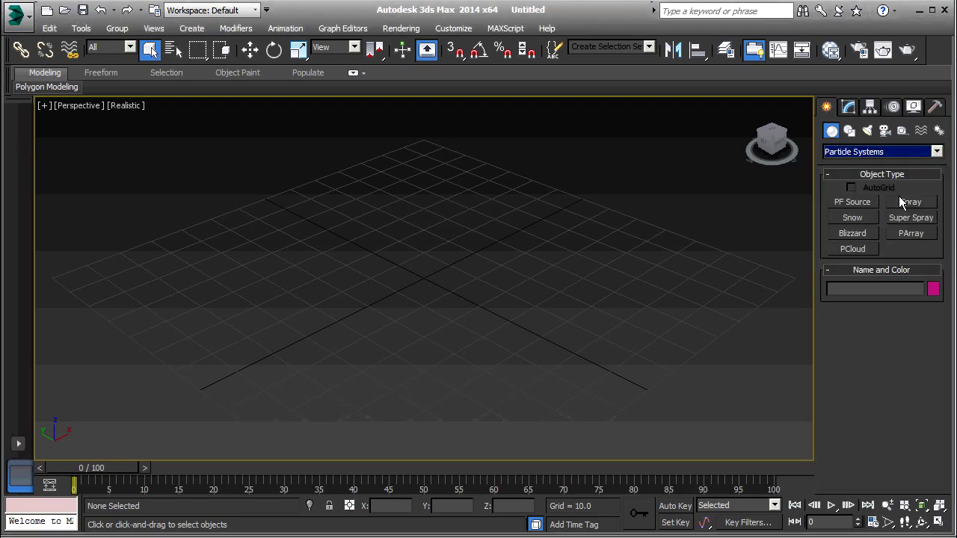
{"action": "left_click", "coordinate": [859, 202]}
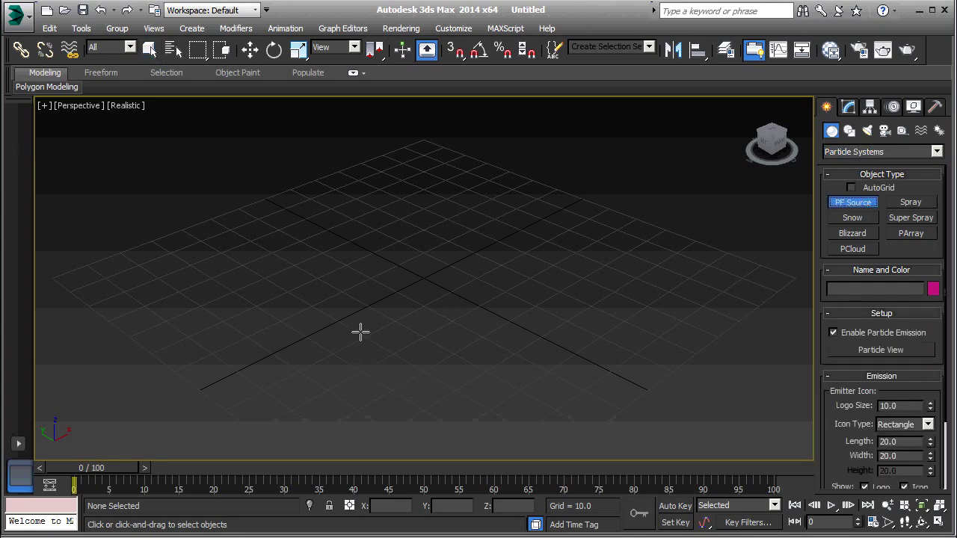
{"action": "left_click_drag", "start_coordinate": [383, 315], "coordinate": [538, 271]}
{"action": "right_click", "coordinate": [596, 288]}
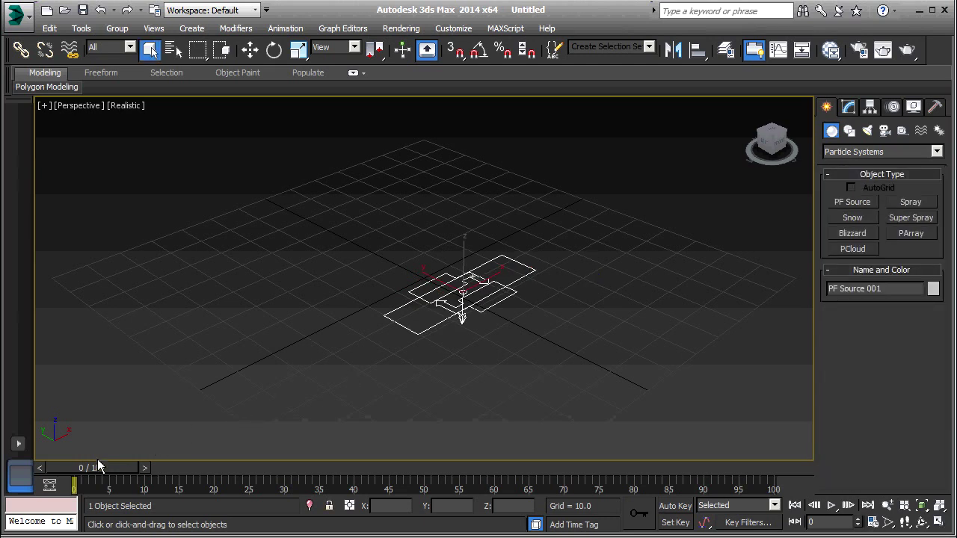
{"action": "mouse_move", "coordinate": [97, 463]}
{"action": "left_mouse_down"}
{"action": "mouse_move", "coordinate": [90, 478]}
{"action": "mouse_move", "coordinate": [278, 487]}
{"action": "mouse_move", "coordinate": [348, 519]}
{"action": "mouse_move", "coordinate": [185, 478]}
{"action": "mouse_move", "coordinate": [16, 465]}
{"action": "left_mouse_up"}
{"action": "left_click", "coordinate": [151, 49]}
Open Particle View for the emitter and add a Data Operator to Event 001.
{"action": "left_click", "coordinate": [850, 108]}
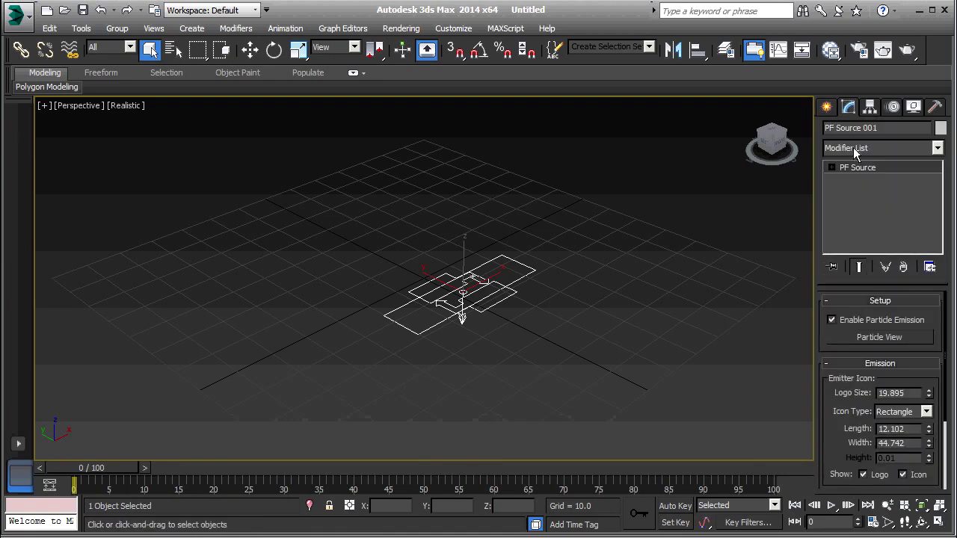
{"action": "left_click", "coordinate": [912, 337]}
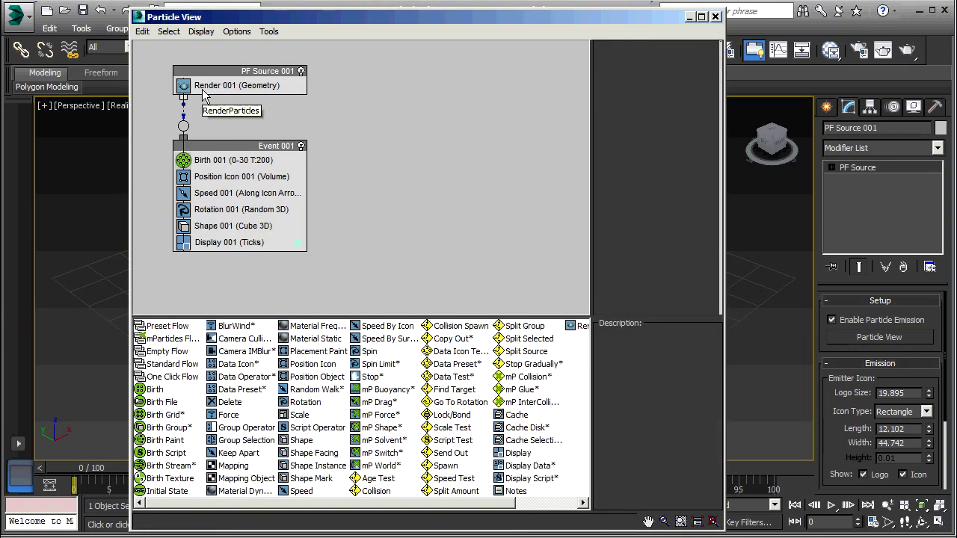
{"action": "left_click", "coordinate": [252, 379]}
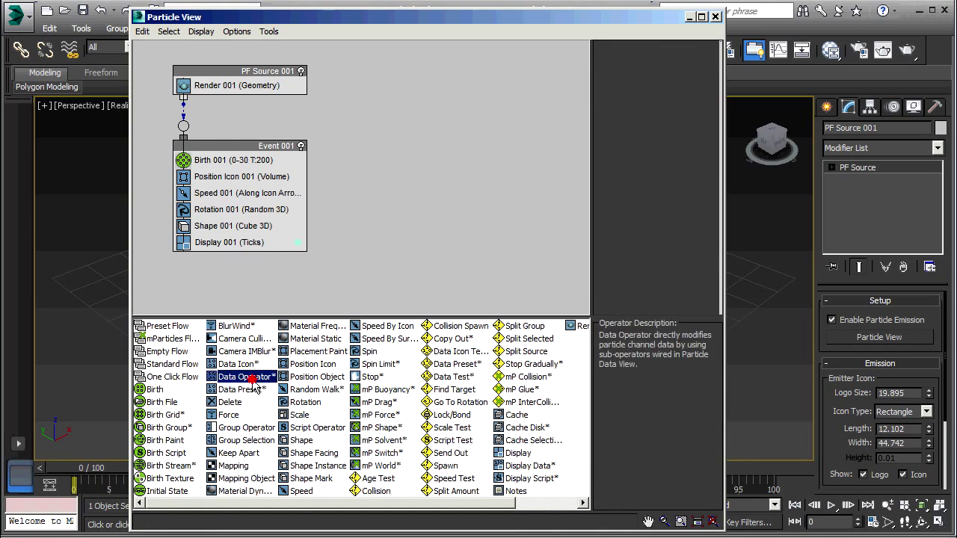
{"action": "left_click_drag", "start_coordinate": [252, 377], "coordinate": [207, 238]}
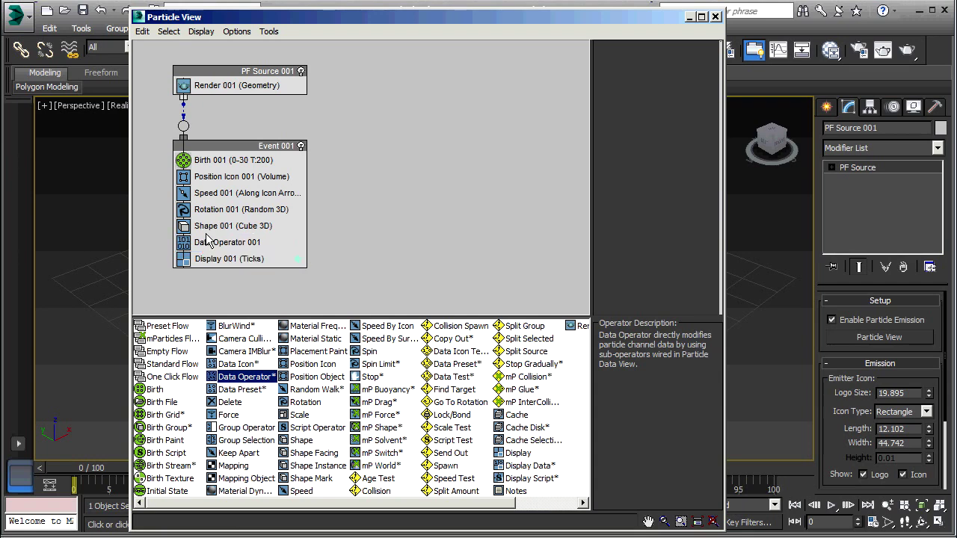
Preview the particles at frame 15, then return to Particle View and select Data Operator 001.
{"action": "left_click", "coordinate": [688, 17]}
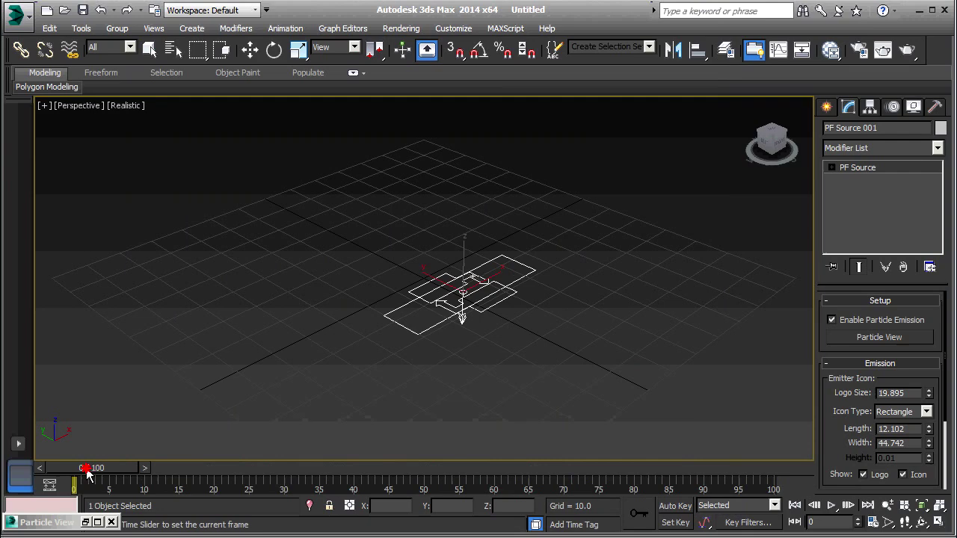
{"action": "mouse_move", "coordinate": [85, 468]}
{"action": "left_mouse_down"}
{"action": "mouse_move", "coordinate": [239, 453]}
{"action": "mouse_move", "coordinate": [401, 455]}
{"action": "mouse_move", "coordinate": [83, 468]}
{"action": "left_mouse_up"}
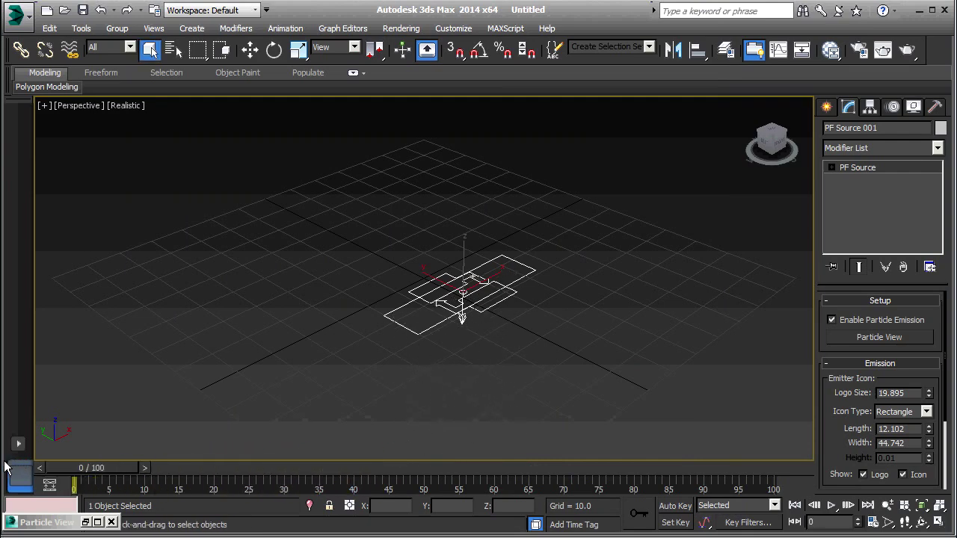
{"action": "left_click", "coordinate": [86, 522]}
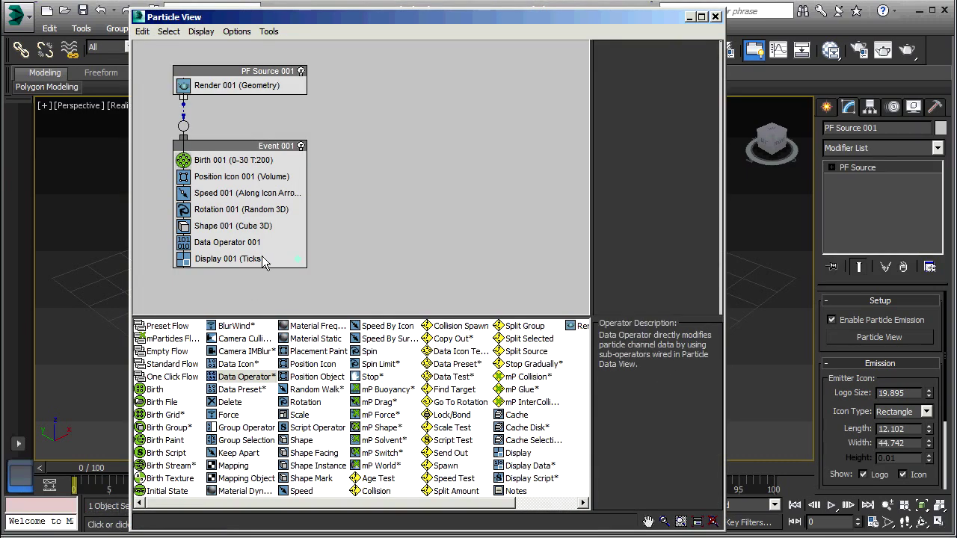
{"action": "left_click", "coordinate": [221, 243]}
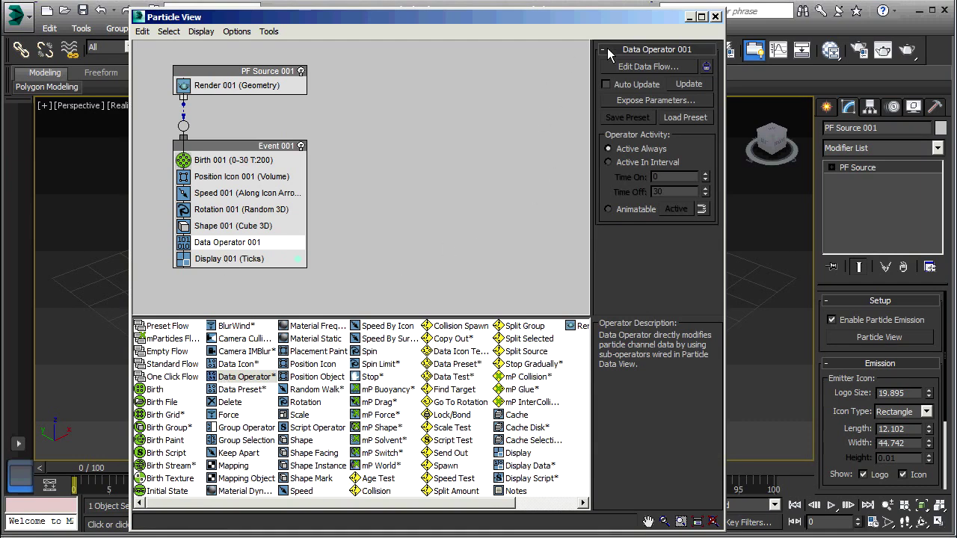
Open Data Operator 001's data flow and add Output Standard and Input Standard nodes, both Position Vector.
{"action": "left_click", "coordinate": [647, 66]}
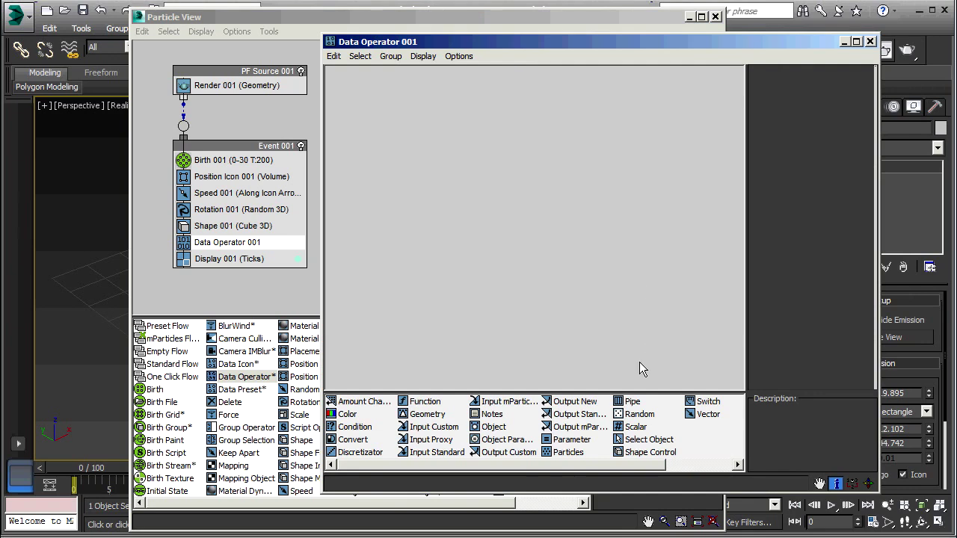
{"action": "left_click", "coordinate": [569, 415]}
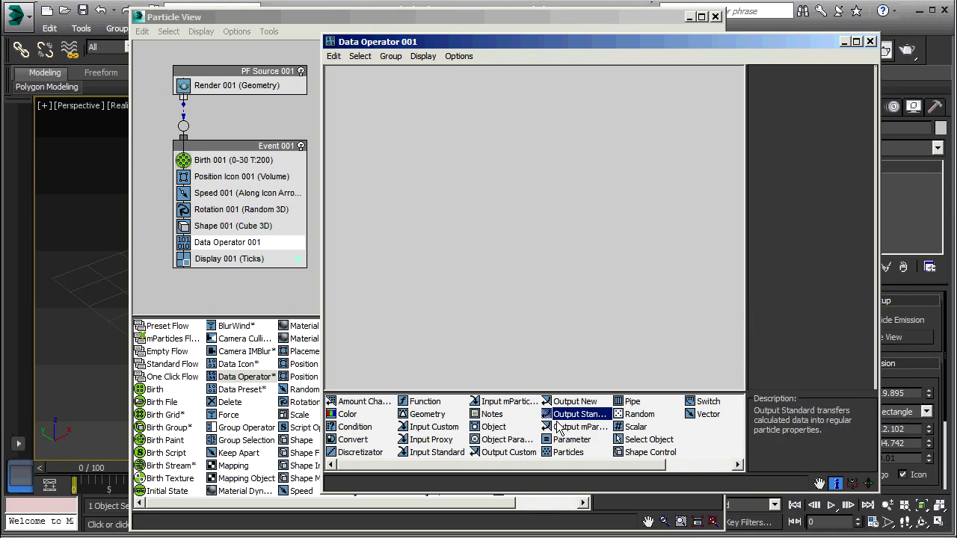
{"action": "left_click_drag", "start_coordinate": [562, 419], "coordinate": [370, 261]}
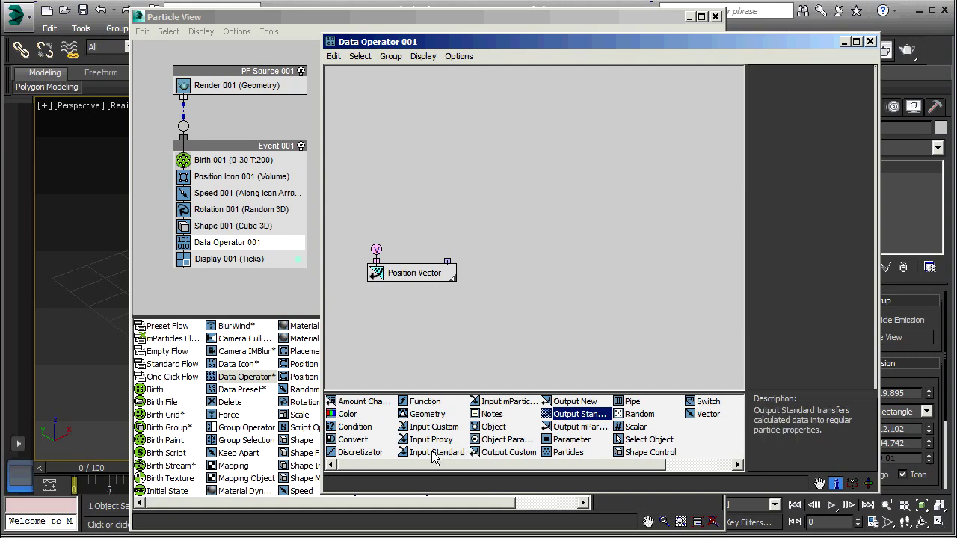
{"action": "left_click_drag", "start_coordinate": [437, 453], "coordinate": [373, 97]}
{"action": "left_click", "coordinate": [409, 115]}
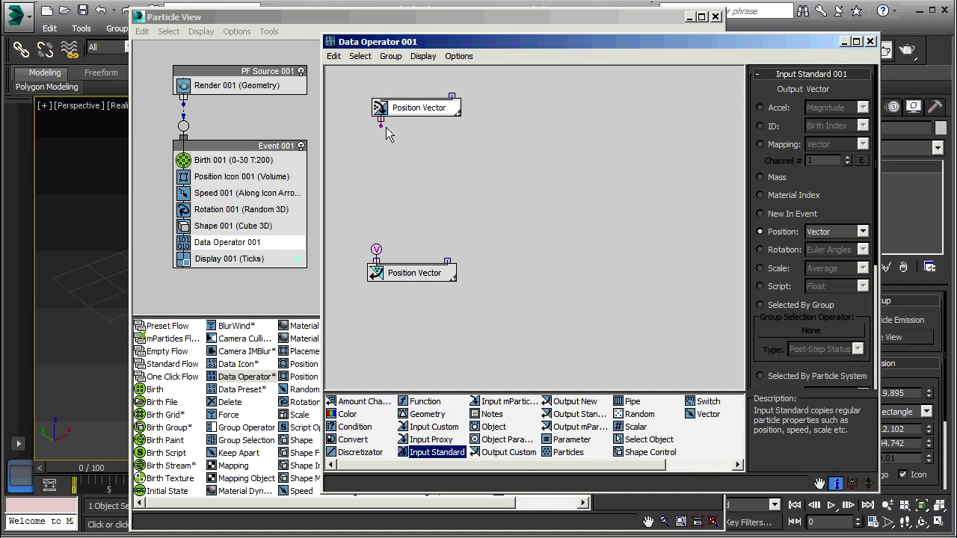
{"action": "left_click", "coordinate": [396, 273]}
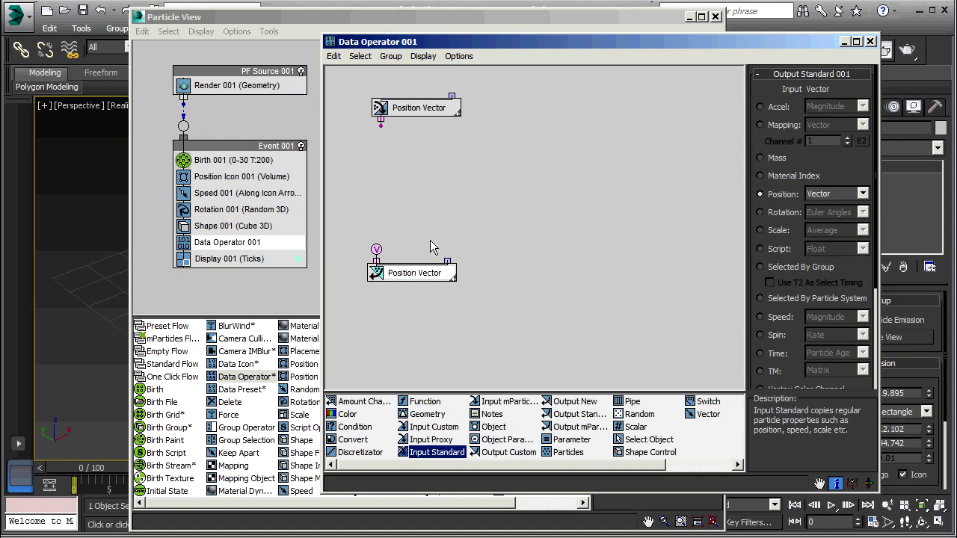
Add a Function node fed by Position Vector on V1 and a new Vector node on V2.
{"action": "left_click_drag", "start_coordinate": [419, 401], "coordinate": [367, 179]}
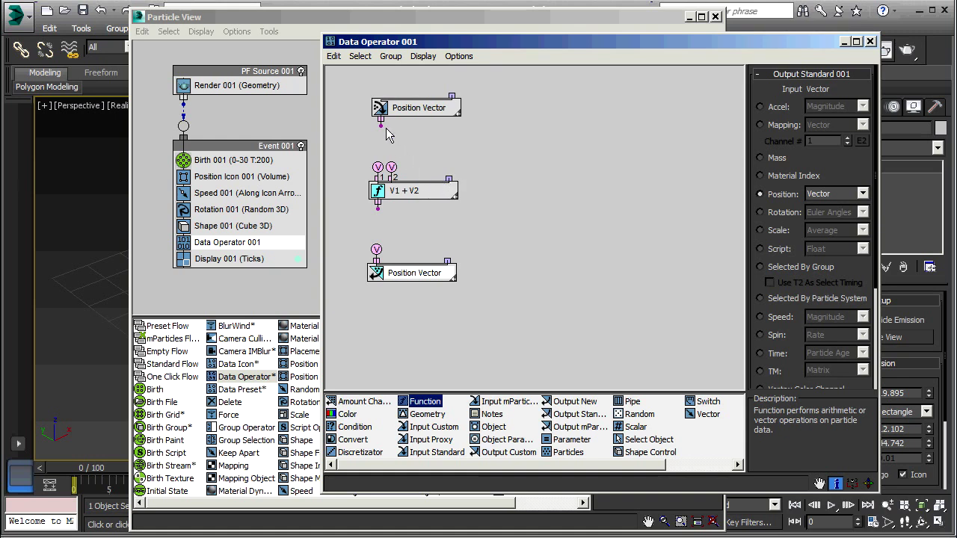
{"action": "left_click_drag", "start_coordinate": [380, 126], "coordinate": [378, 167]}
{"action": "left_click", "coordinate": [694, 416]}
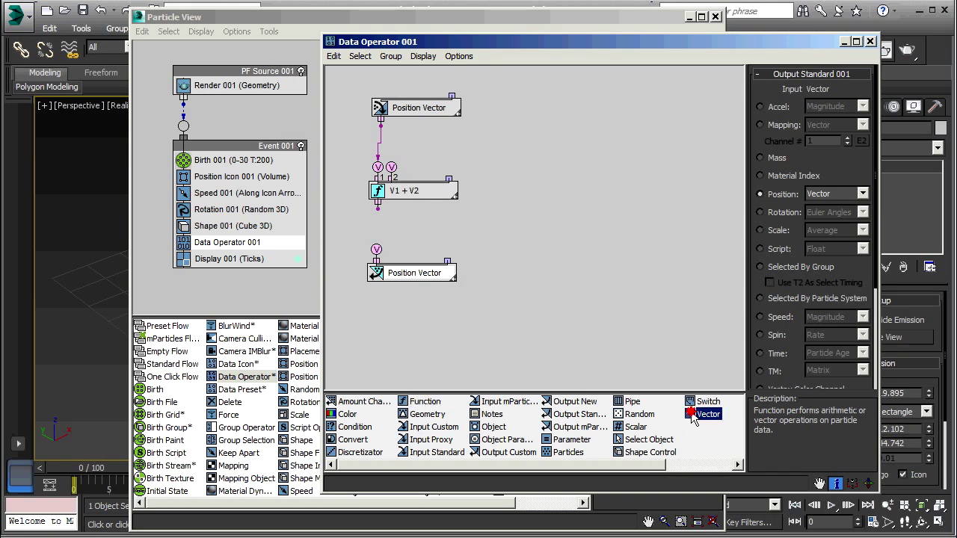
{"action": "left_click_drag", "start_coordinate": [694, 415], "coordinate": [525, 112]}
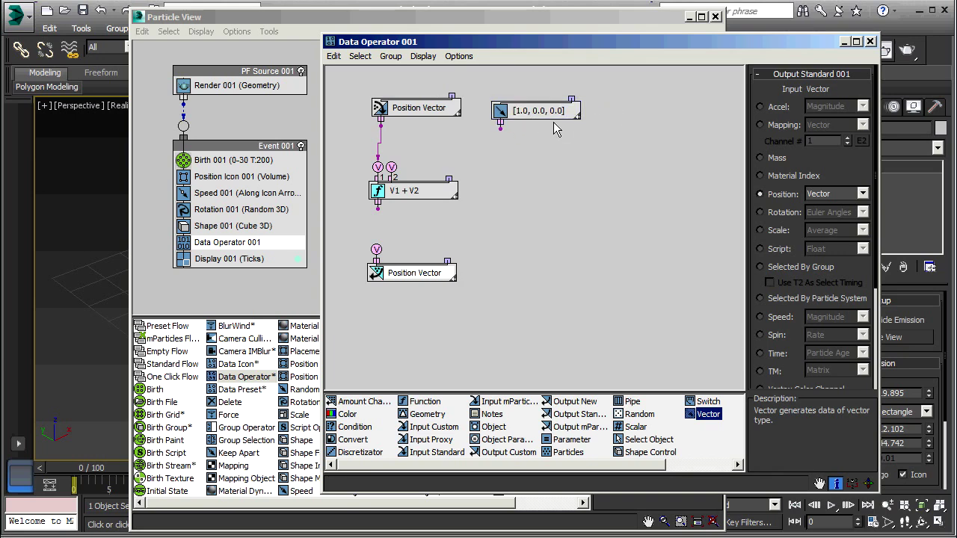
{"action": "left_click_drag", "start_coordinate": [500, 129], "coordinate": [390, 167]}
Keep the function as Addition X+Y and wire its result into the Output Standard Position Vector.
{"action": "left_click", "coordinate": [414, 198]}
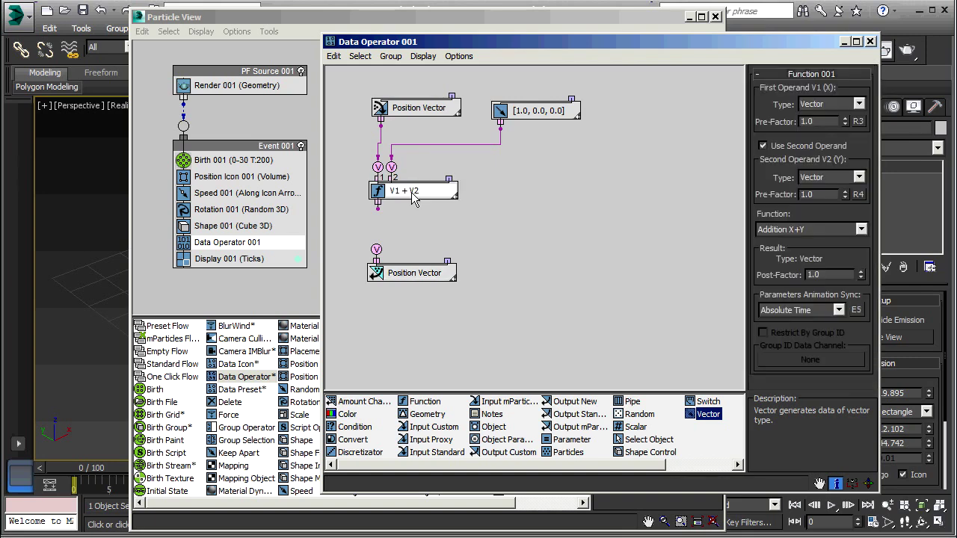
{"action": "left_click", "coordinate": [861, 230]}
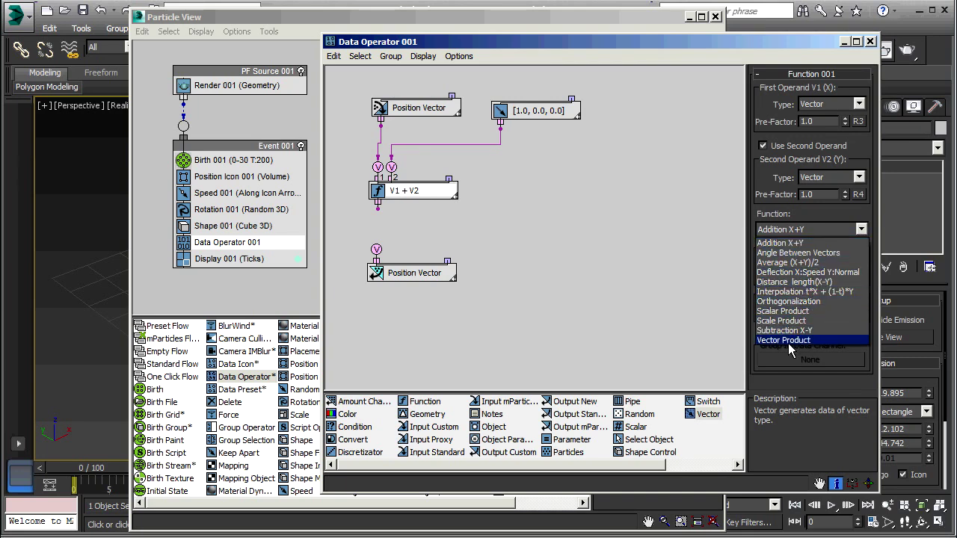
{"action": "left_click", "coordinate": [779, 243]}
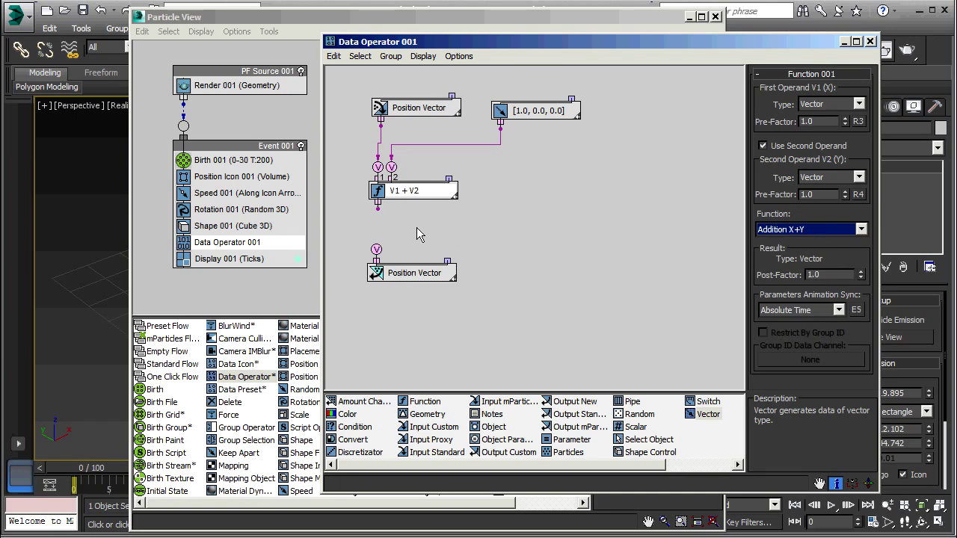
{"action": "left_click_drag", "start_coordinate": [378, 209], "coordinate": [376, 249]}
Set the Vector node's X value to 100 and preview the offset particles at frame 10.
{"action": "left_click", "coordinate": [531, 110]}
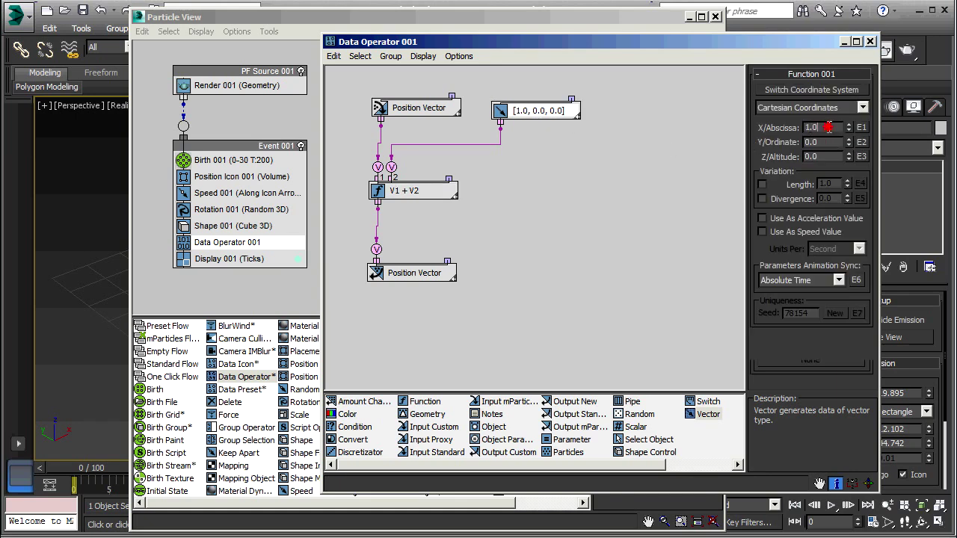
{"action": "left_click_drag", "start_coordinate": [828, 127], "coordinate": [795, 138]}
{"action": "type", "text": "100"}
{"action": "key", "text": "Return"}
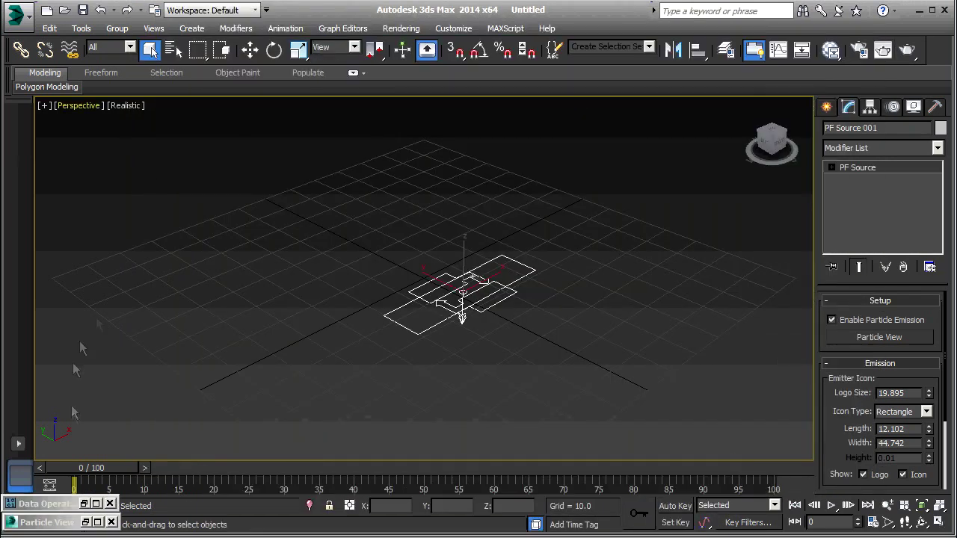
{"action": "mouse_move", "coordinate": [90, 469]}
{"action": "left_mouse_down"}
{"action": "mouse_move", "coordinate": [331, 468]}
{"action": "mouse_move", "coordinate": [82, 468]}
{"action": "left_mouse_up"}
{"action": "left_click", "coordinate": [85, 523]}
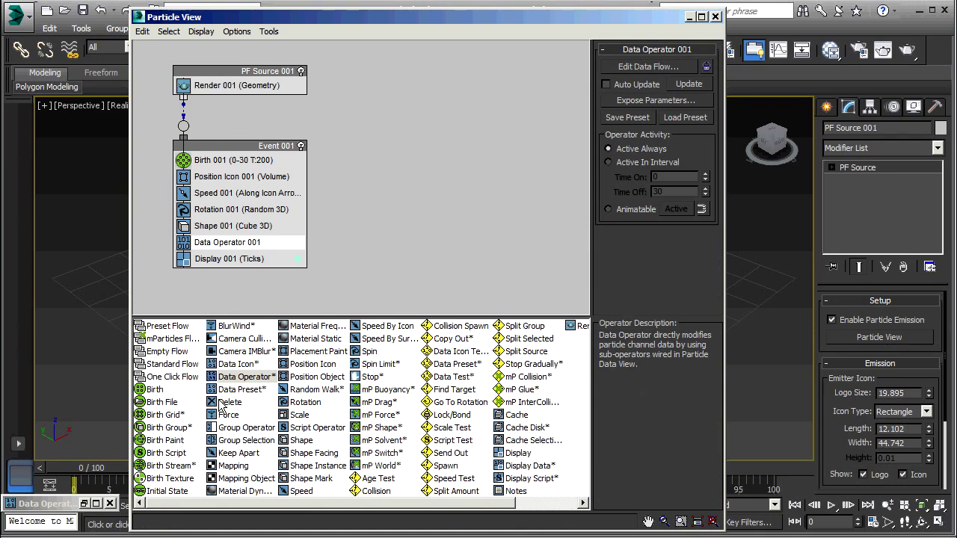
Turn on Auto Update, then zoom out and scrub the timeline to watch the particle trail.
{"action": "left_click", "coordinate": [606, 85]}
{"action": "left_click", "coordinate": [688, 17]}
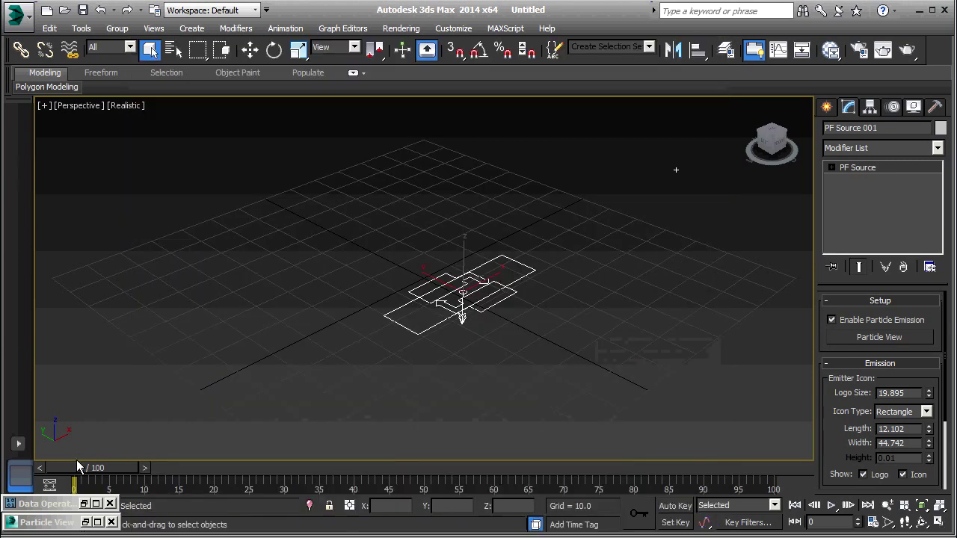
{"action": "left_click_drag", "start_coordinate": [72, 472], "coordinate": [120, 471]}
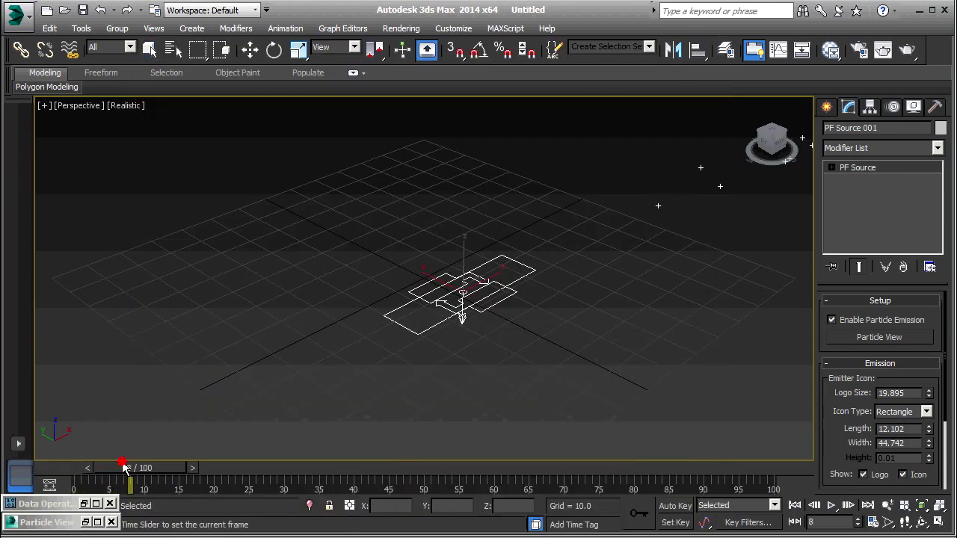
{"action": "left_click", "coordinate": [150, 48]}
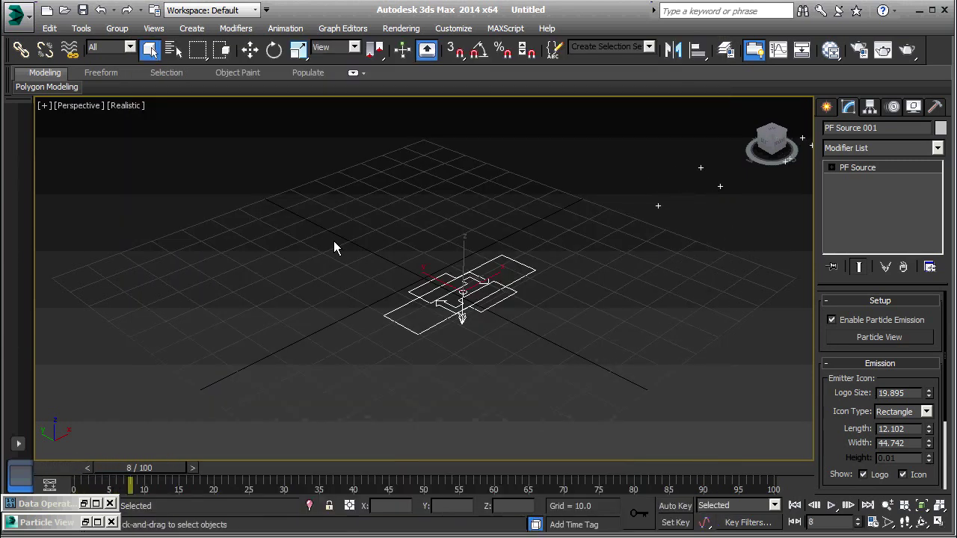
{"action": "scroll", "coordinate": [333, 244], "scroll_direction": "down", "scroll_amount": 6}
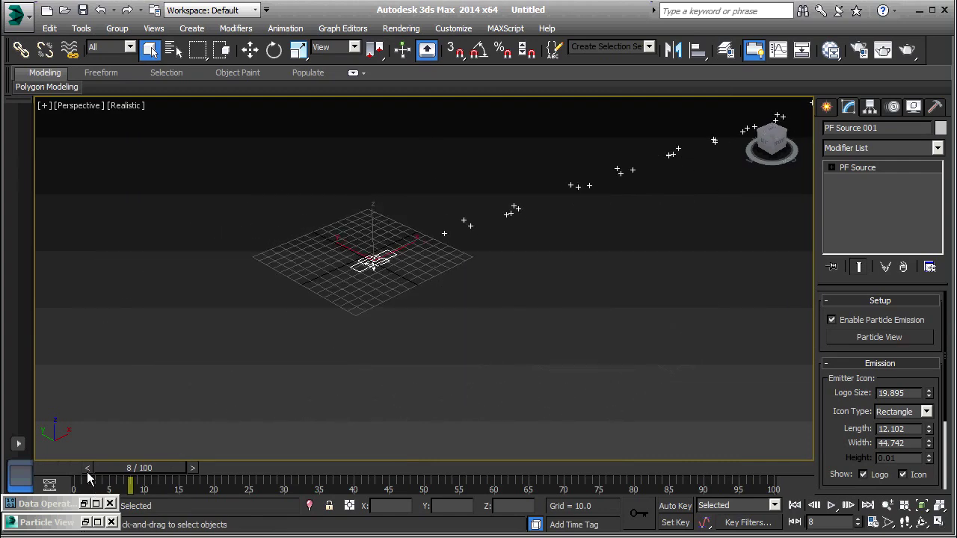
{"action": "left_click_drag", "start_coordinate": [147, 471], "coordinate": [253, 486]}
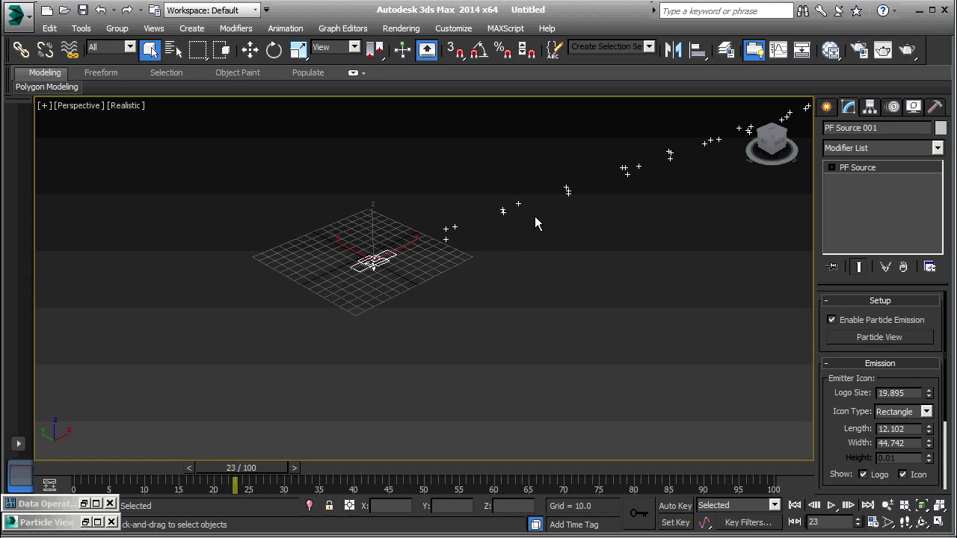
Check Birth 001's settings (emission ends at frame 30, 200 particles), then minimize Particle View.
{"action": "left_click", "coordinate": [88, 523]}
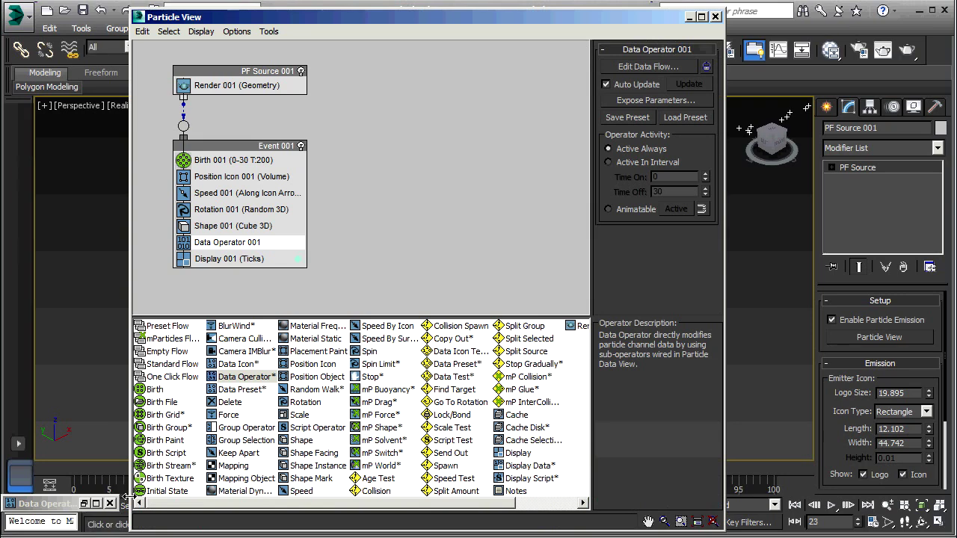
{"action": "left_click", "coordinate": [209, 160]}
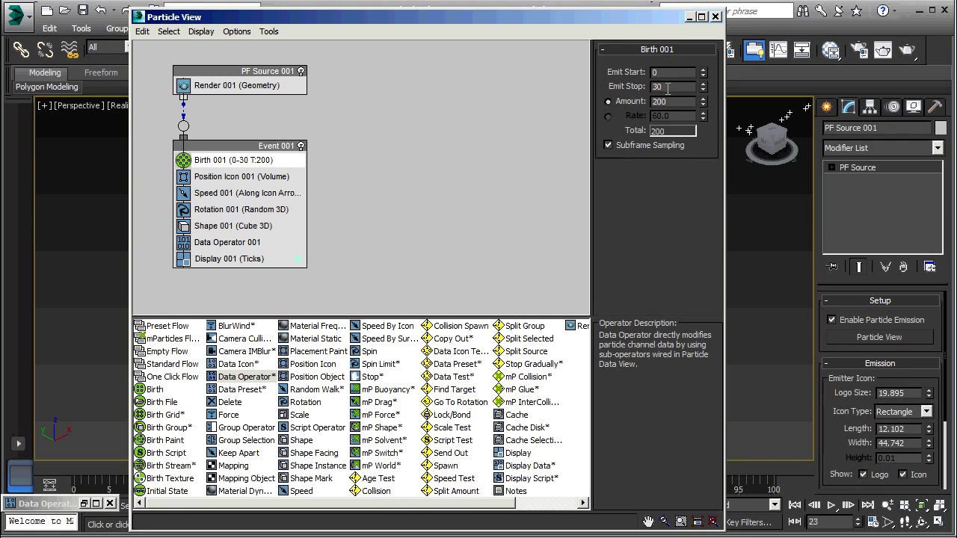
{"action": "left_click", "coordinate": [688, 17]}
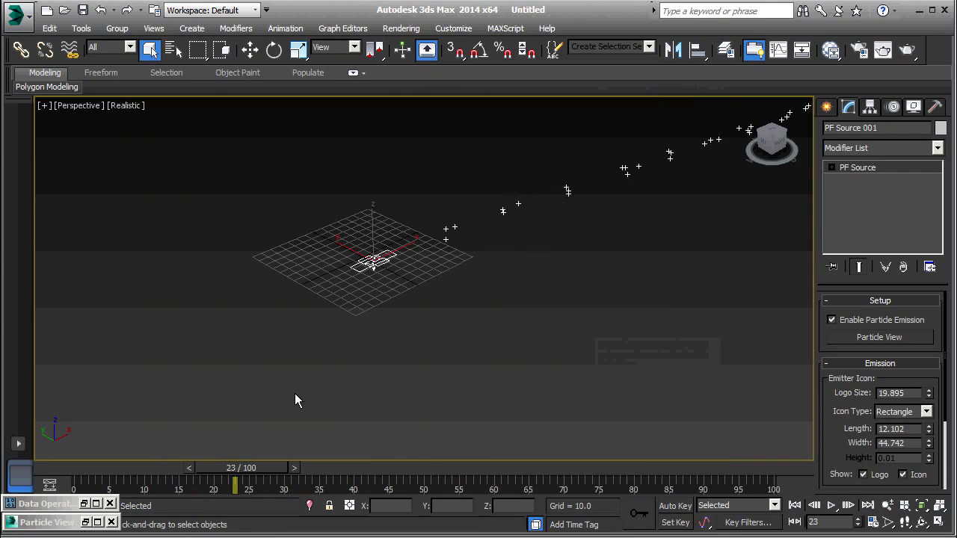
At frame 21, raise PF Source 001's Viewport % quantity multiplier from 50 to 100.
{"action": "left_click_drag", "start_coordinate": [235, 470], "coordinate": [228, 472]}
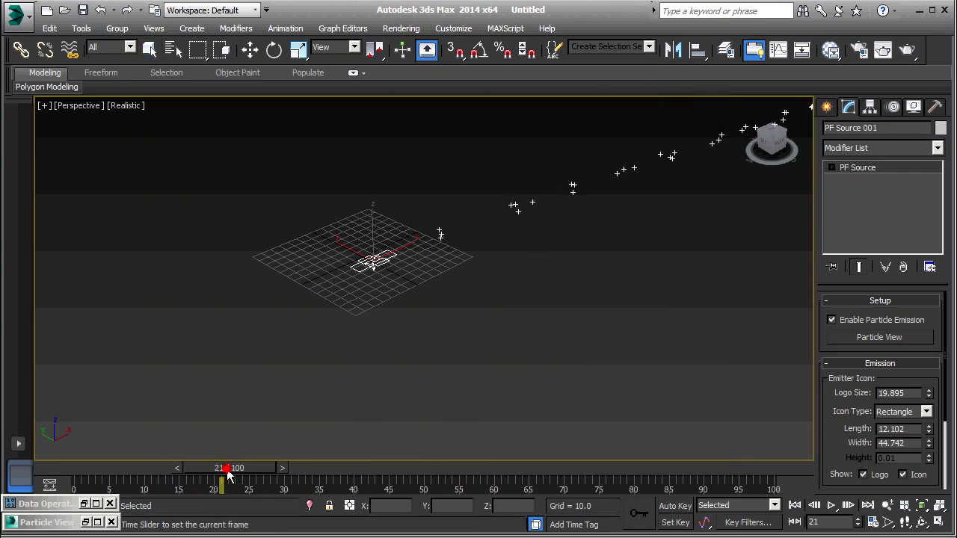
{"action": "key", "text": "q"}
{"action": "scroll", "coordinate": [474, 375], "scroll_direction": "up", "scroll_amount": 5}
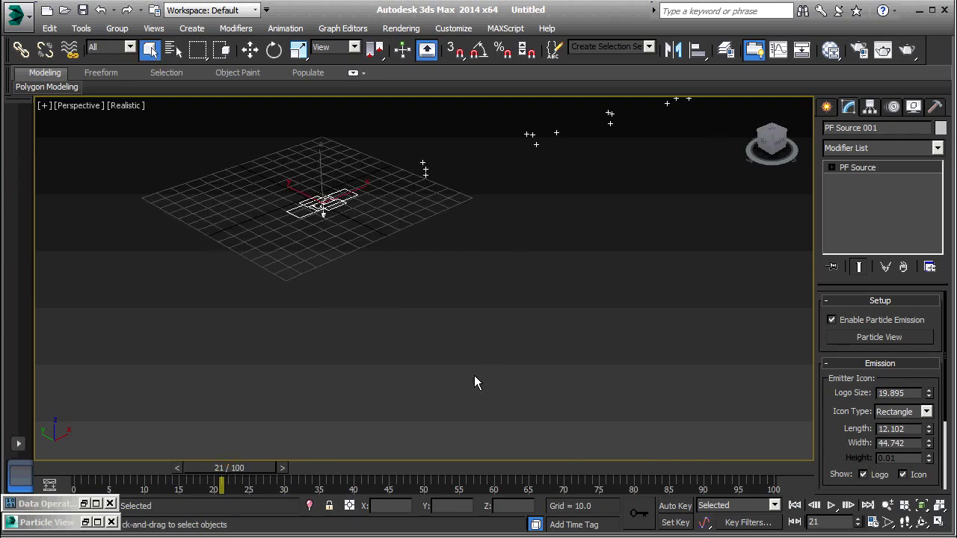
{"action": "middle_click_drag", "start_coordinate": [521, 198], "coordinate": [432, 439]}
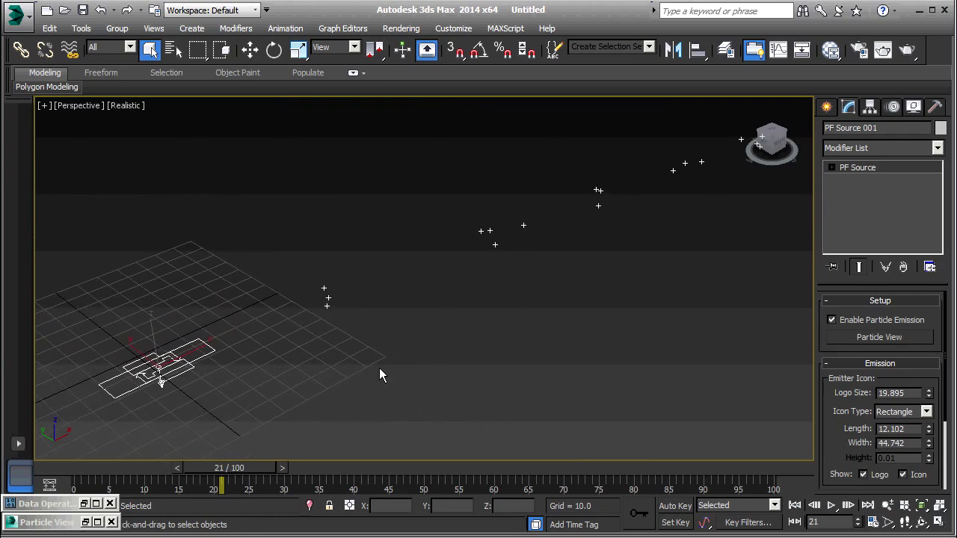
{"action": "left_click_drag", "start_coordinate": [943, 405], "coordinate": [943, 465]}
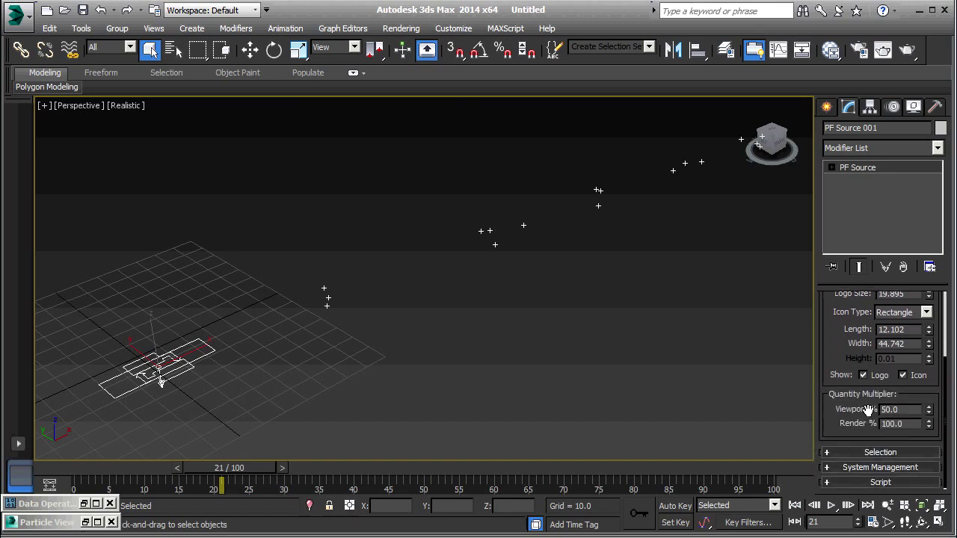
{"action": "double_click", "coordinate": [902, 409]}
{"action": "type", "text": "1"}
{"action": "key", "text": "Return"}
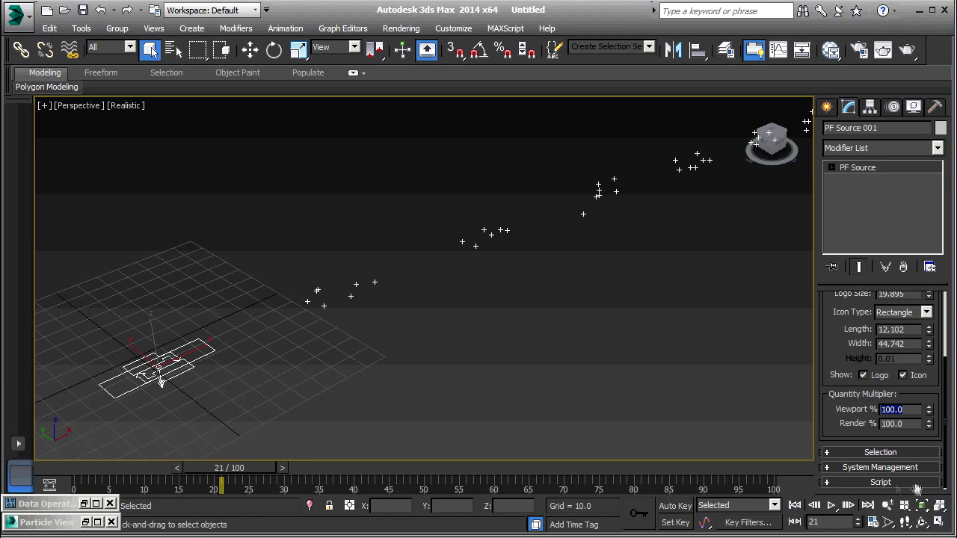
{"action": "scroll", "coordinate": [434, 382], "scroll_direction": "up", "scroll_amount": 2}
{"action": "scroll", "coordinate": [535, 250], "scroll_direction": "up", "scroll_amount": 3}
{"action": "middle_click_drag", "start_coordinate": [535, 249], "coordinate": [455, 368]}
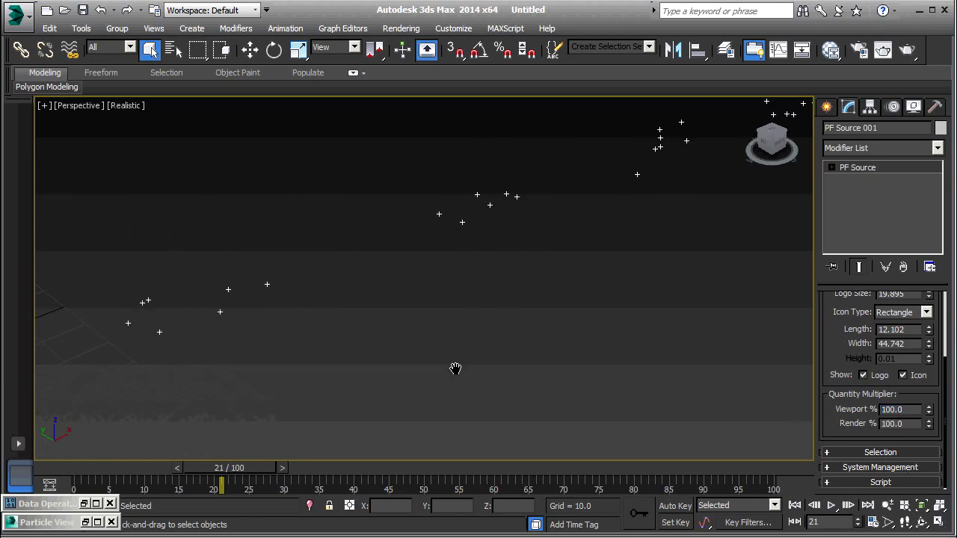
Save Data Operator 001's setup as a data preset named X100.
{"action": "left_click", "coordinate": [84, 504]}
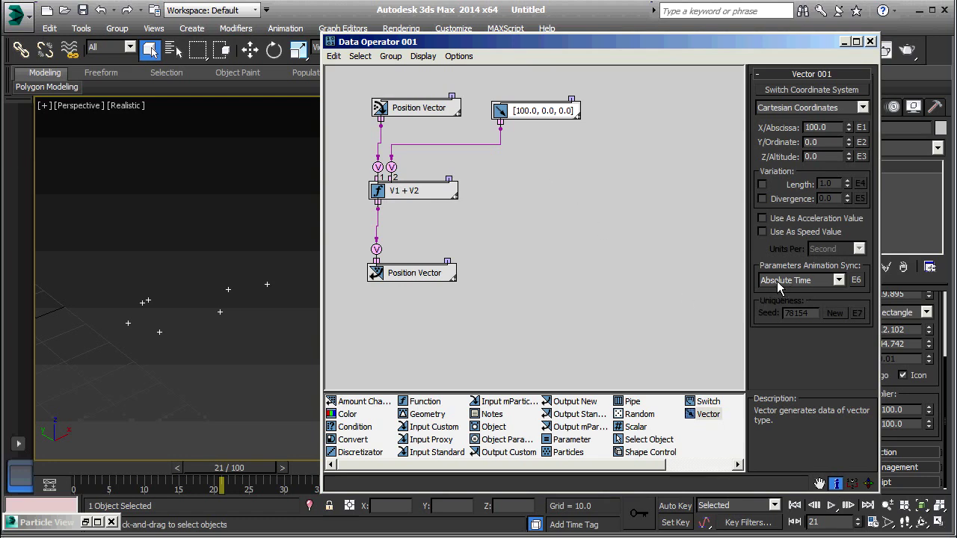
{"action": "left_click", "coordinate": [86, 521]}
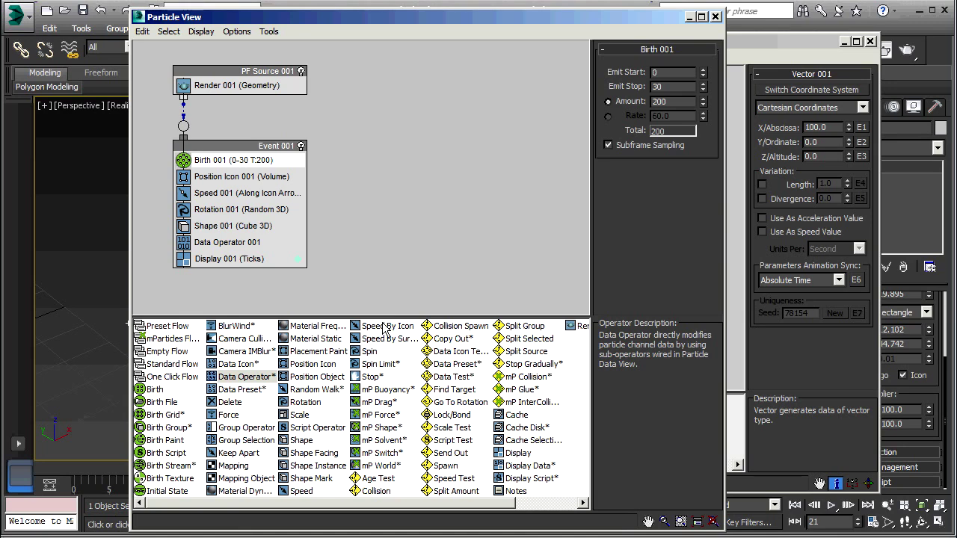
{"action": "left_click", "coordinate": [230, 244]}
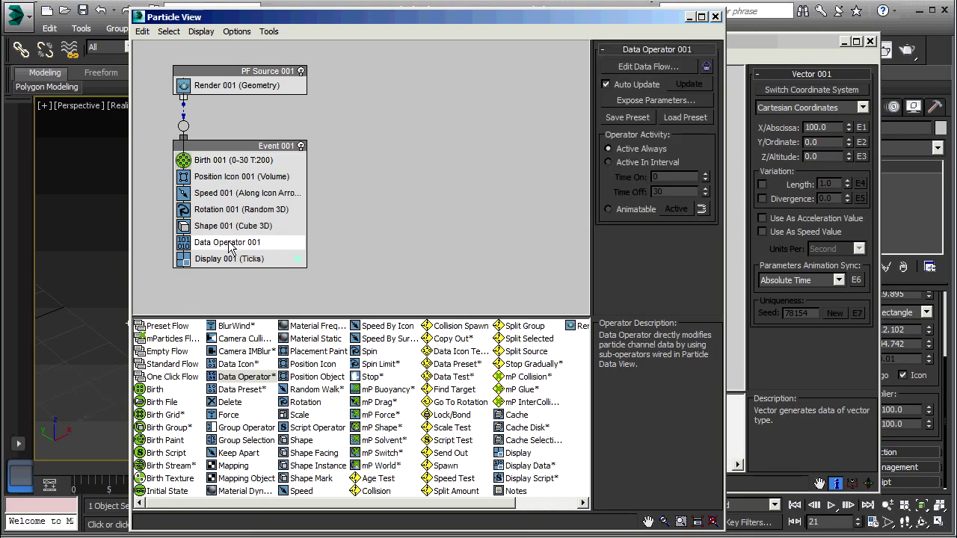
{"action": "left_click", "coordinate": [626, 120]}
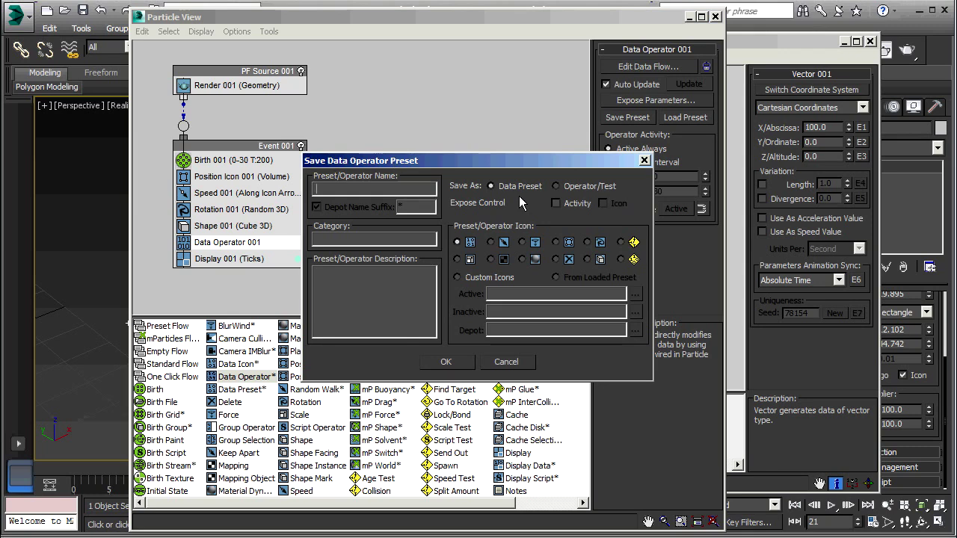
{"action": "type", "text": "X100"}
{"action": "left_click", "coordinate": [447, 362]}
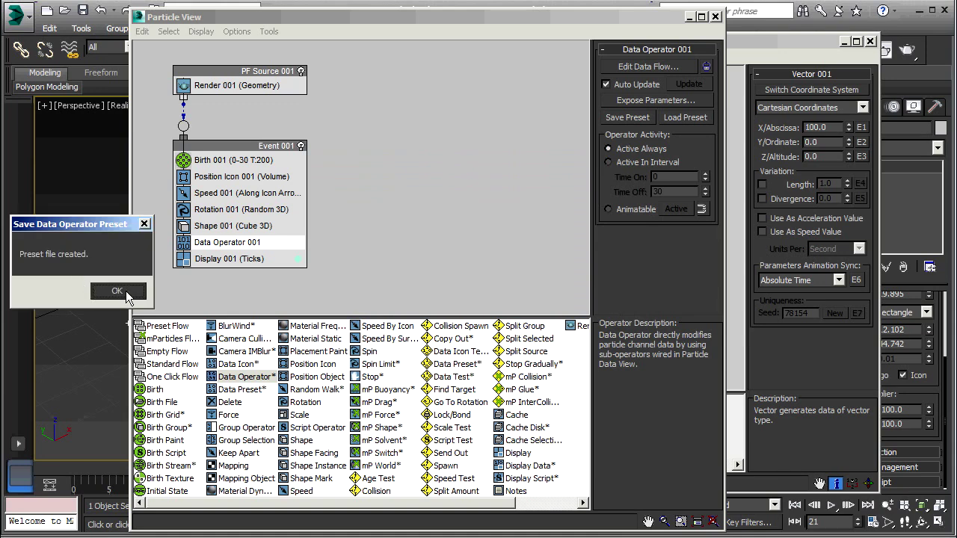
{"action": "left_click", "coordinate": [118, 290]}
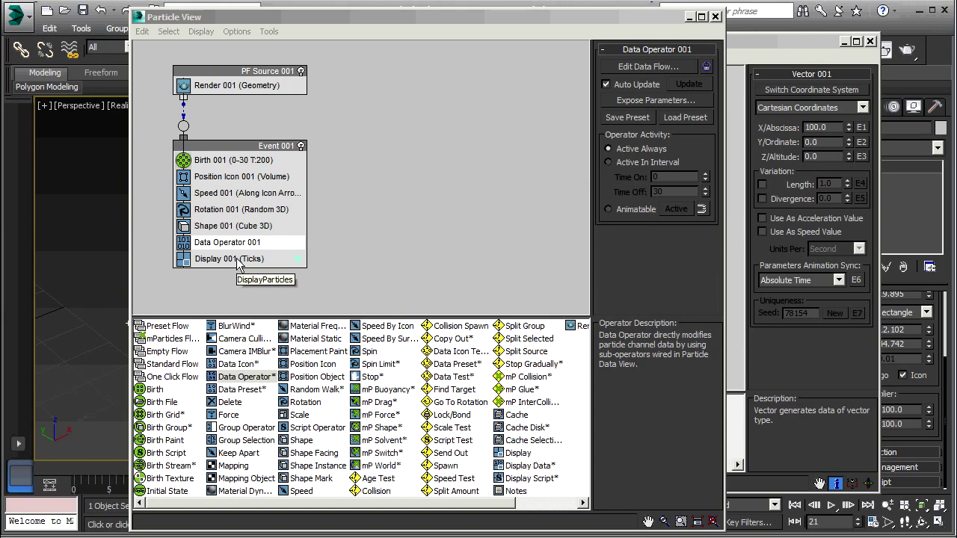
Delete Data Operator 001 and add a fresh, empty Data Operator to Event 001.
{"action": "right_click", "coordinate": [220, 248]}
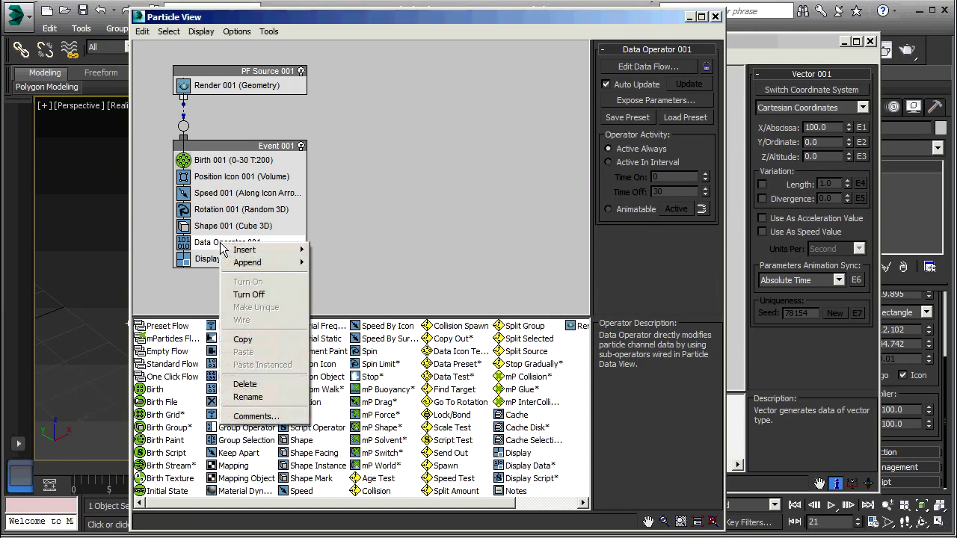
{"action": "left_click", "coordinate": [245, 383]}
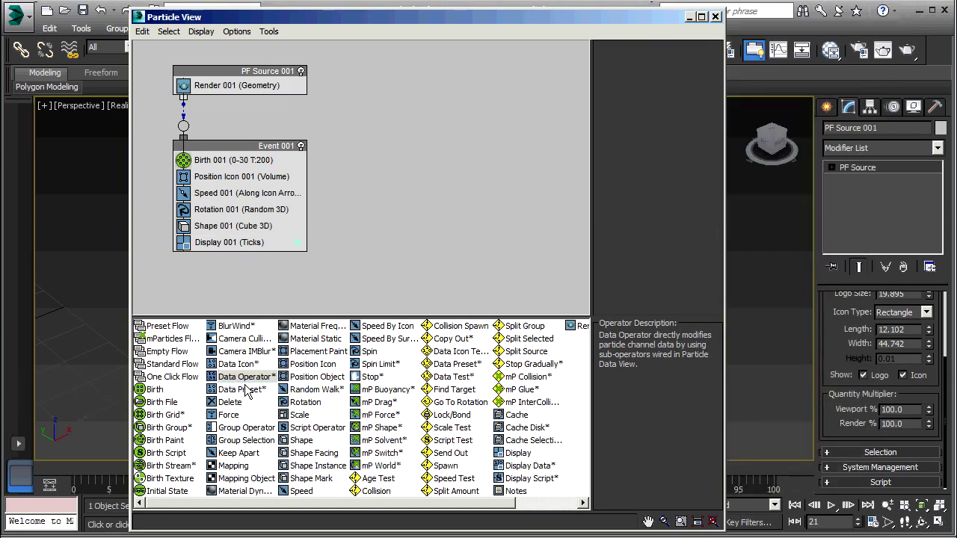
{"action": "left_click_drag", "start_coordinate": [222, 376], "coordinate": [205, 245]}
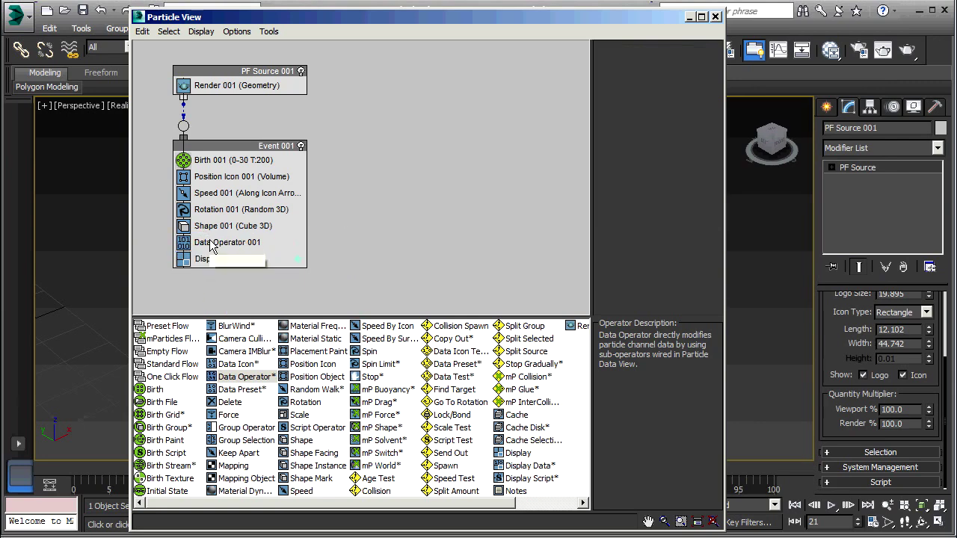
{"action": "left_click", "coordinate": [212, 245]}
{"action": "left_click", "coordinate": [637, 68]}
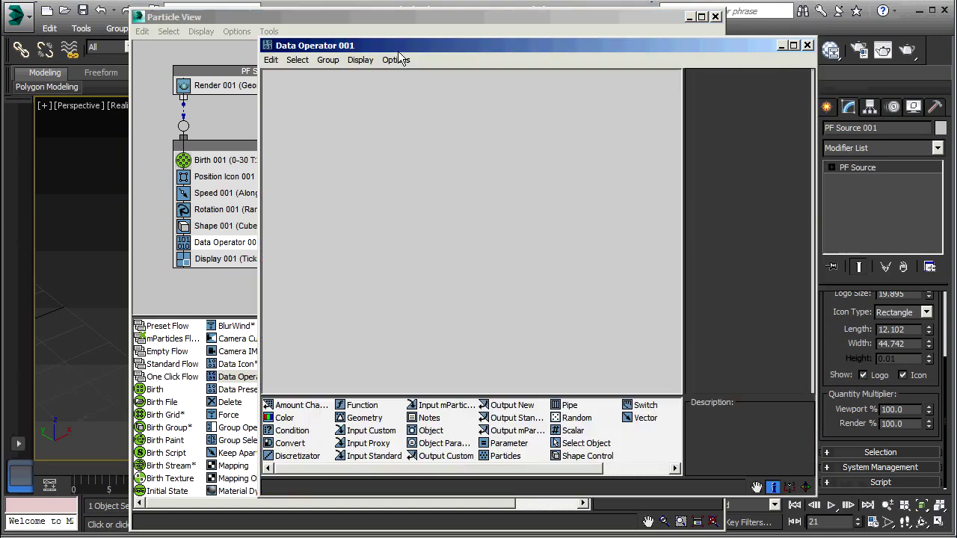
{"action": "left_click", "coordinate": [808, 46]}
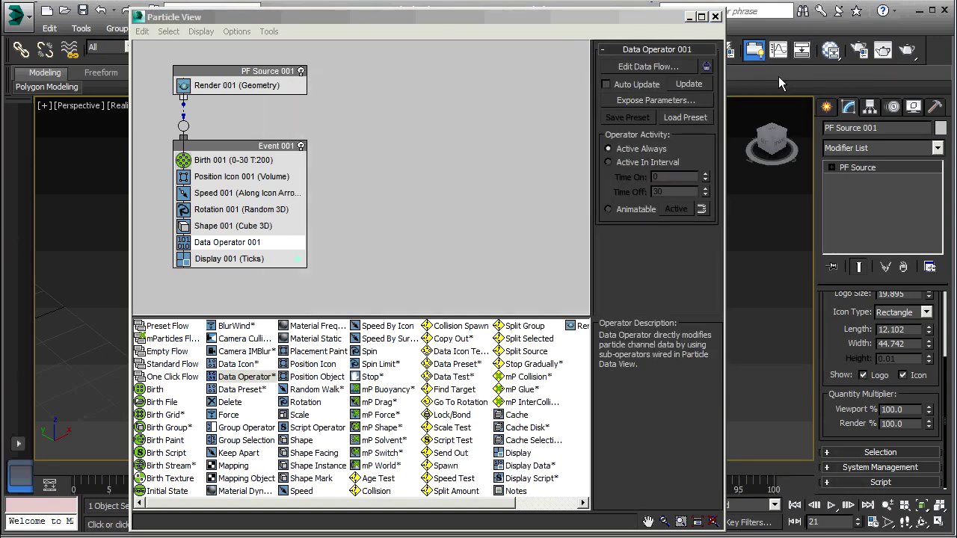
Load the X100 data preset into the new Data Operator.
{"action": "left_click", "coordinate": [686, 118]}
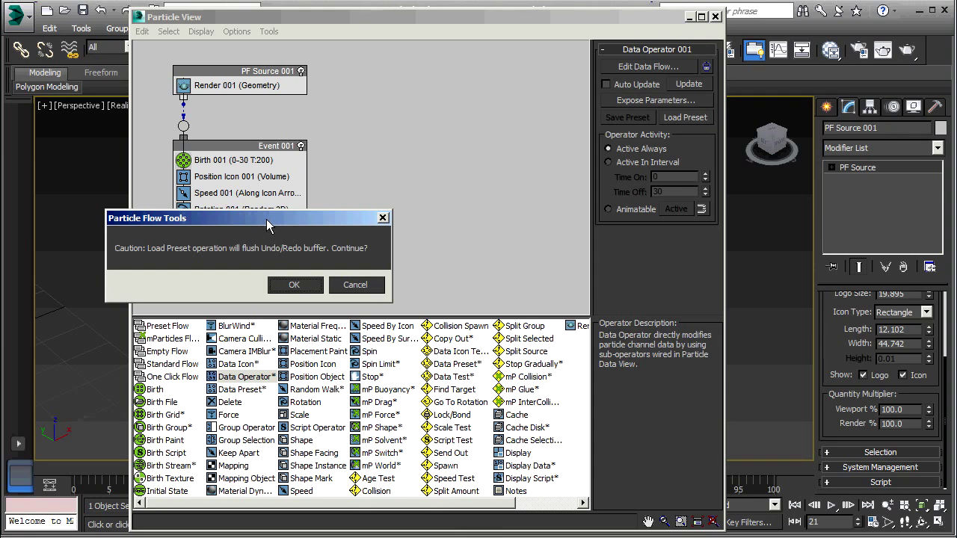
{"action": "left_click", "coordinate": [295, 285]}
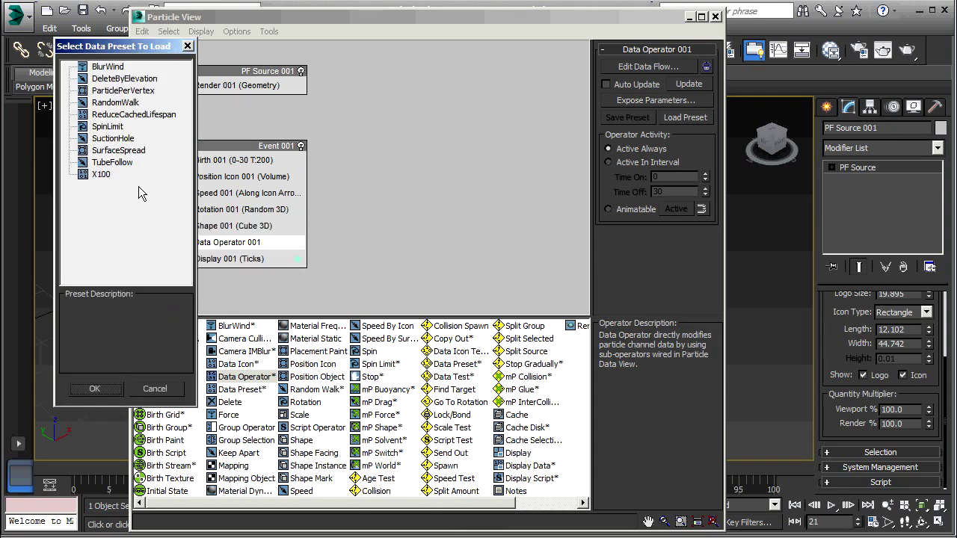
{"action": "left_click", "coordinate": [100, 176]}
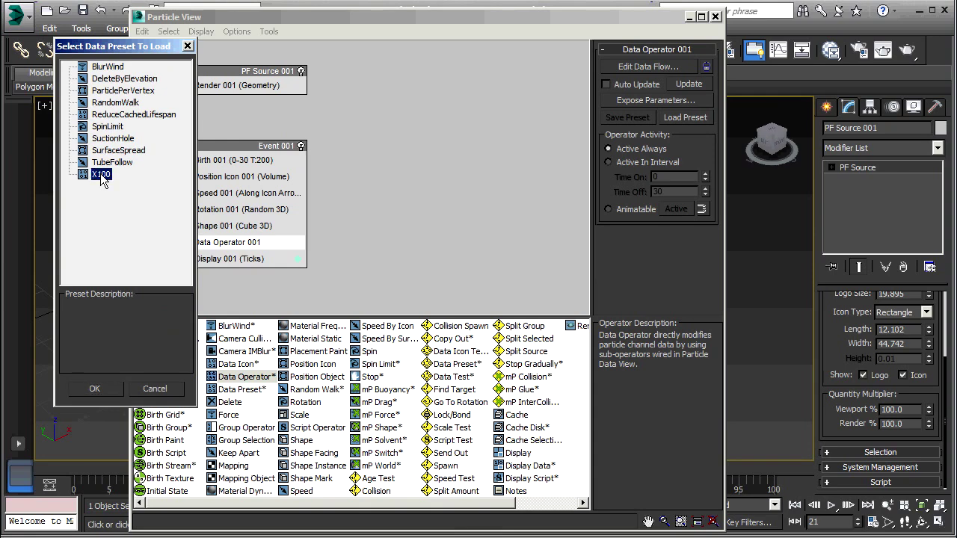
{"action": "left_click", "coordinate": [94, 390]}
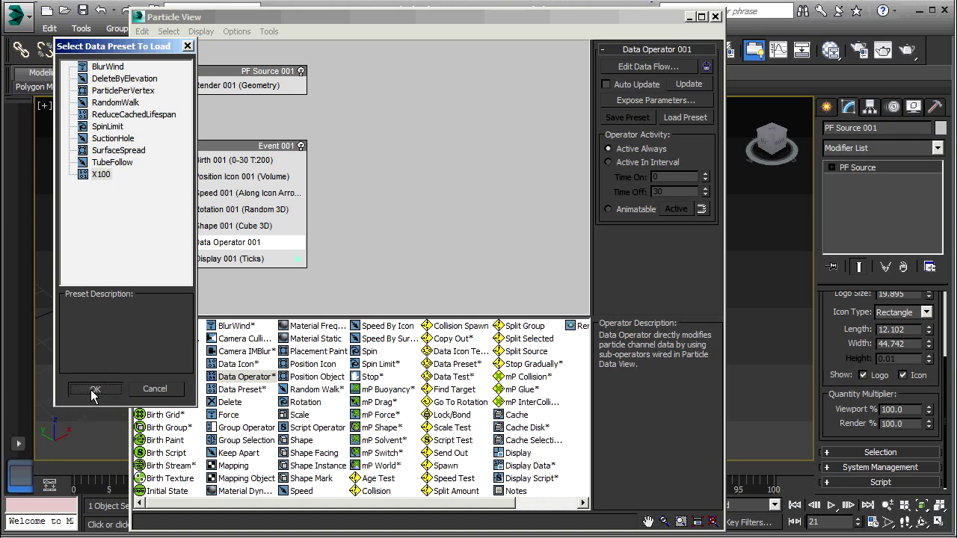
Check the data flow graph, then replace X100 with the BlurWind preset, accepting the undo-history warning.
{"action": "left_click", "coordinate": [643, 67]}
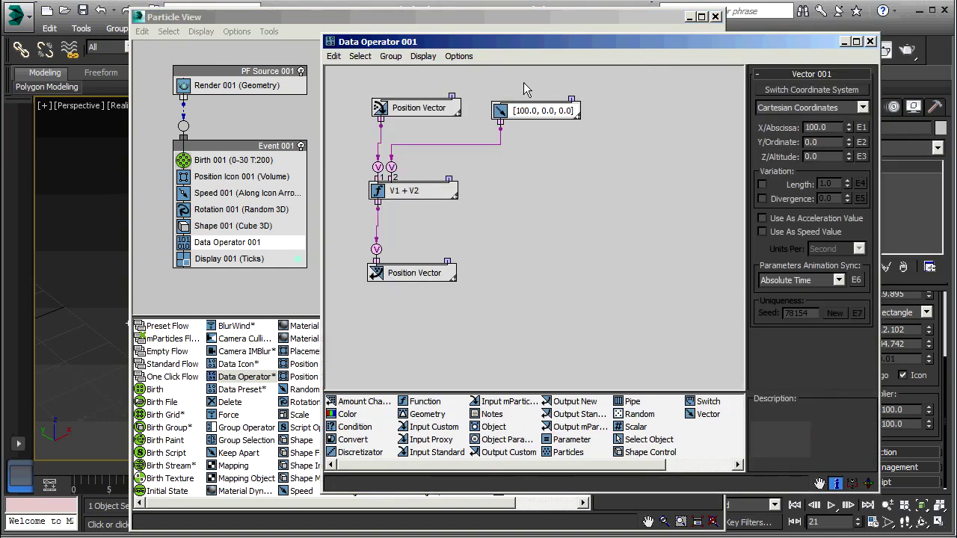
{"action": "key", "text": "Escape"}
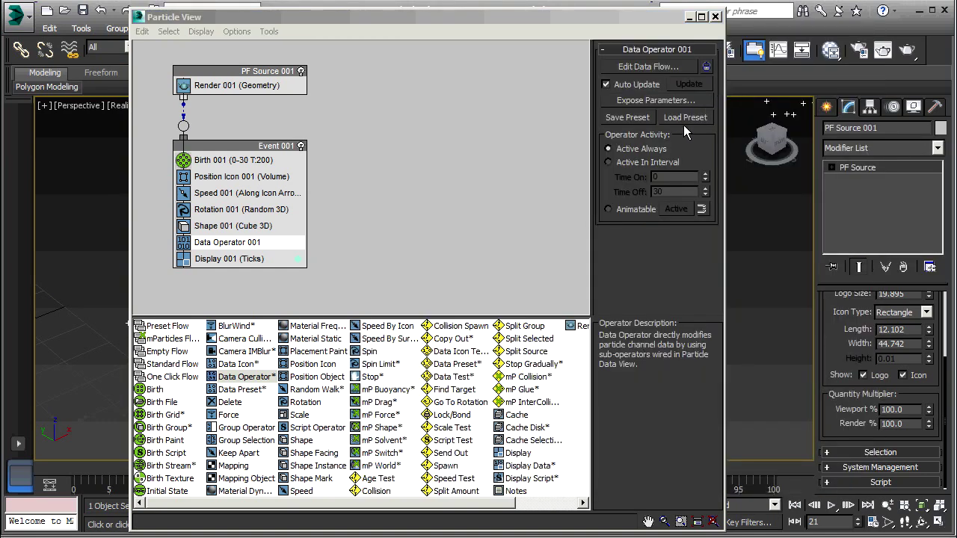
{"action": "left_click", "coordinate": [684, 122]}
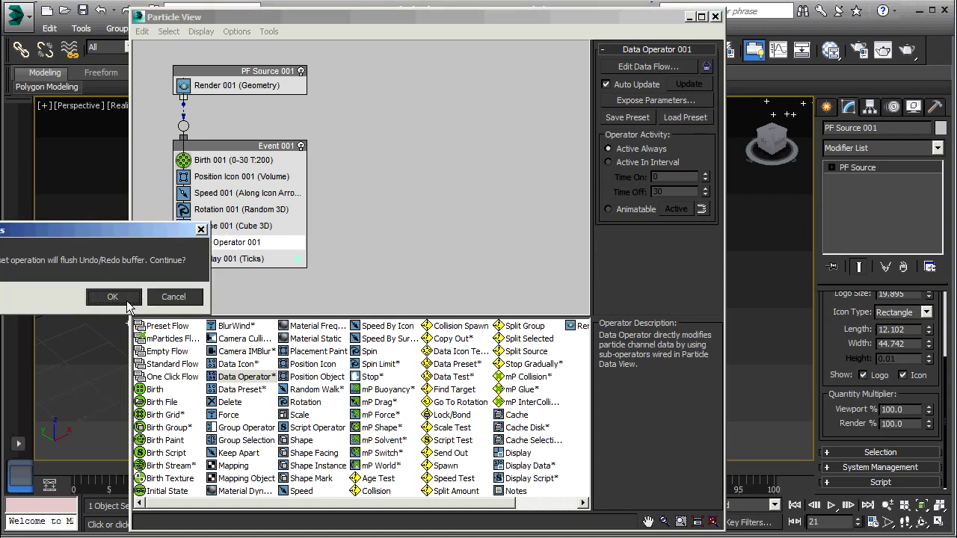
{"action": "left_click", "coordinate": [127, 301]}
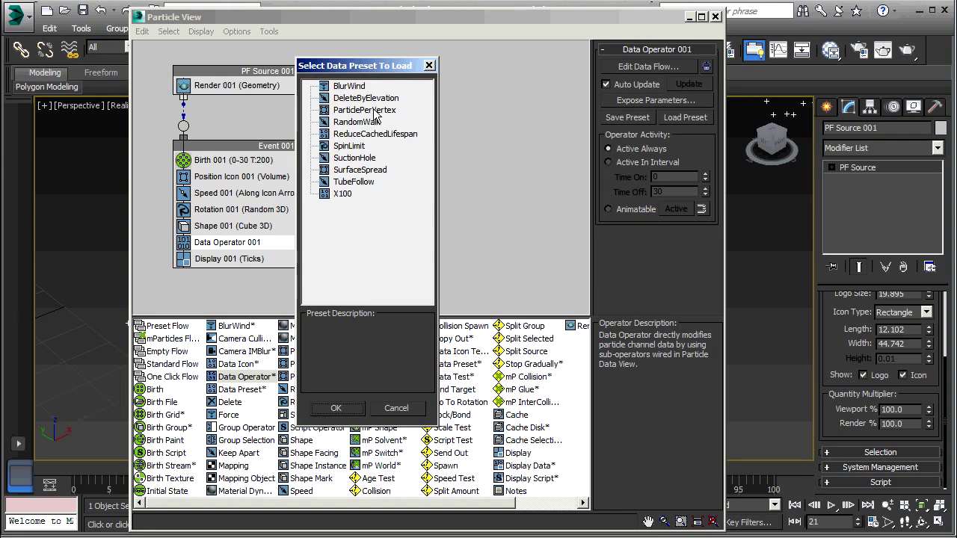
{"action": "left_click", "coordinate": [349, 87]}
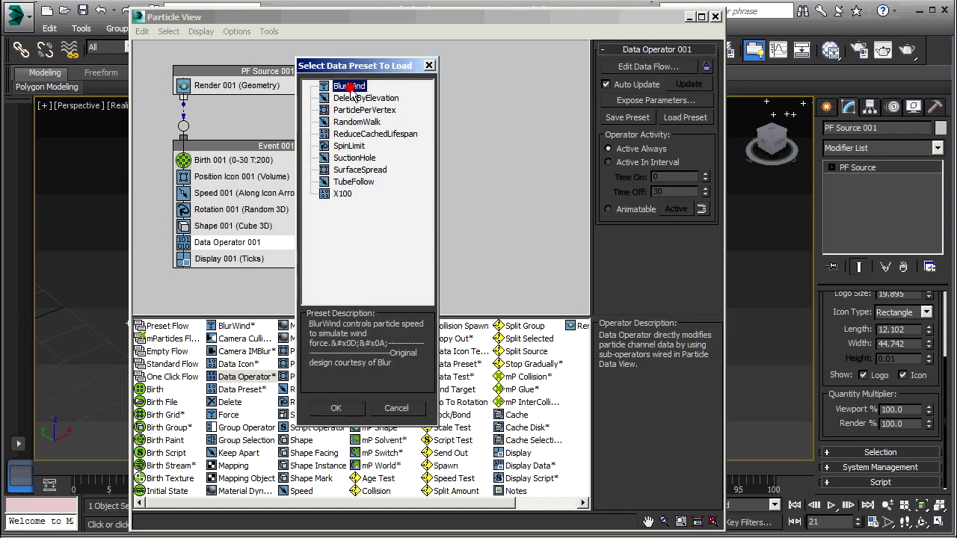
{"action": "left_click", "coordinate": [335, 410]}
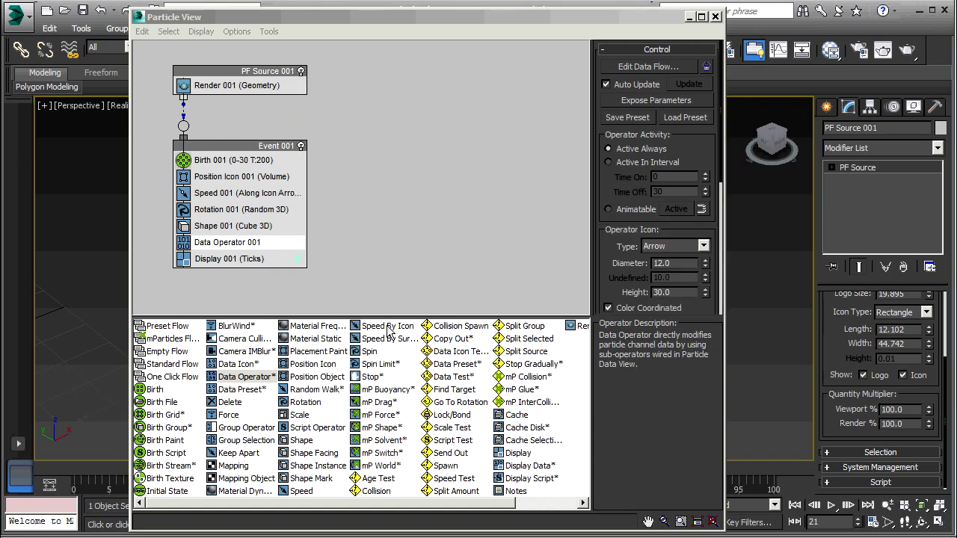
{"action": "left_click", "coordinate": [656, 67]}
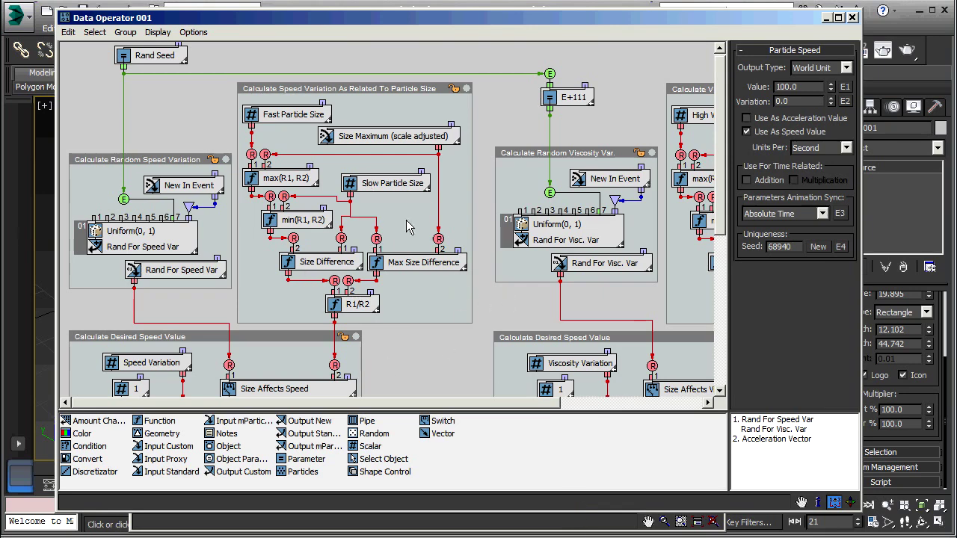
{"action": "left_click", "coordinate": [286, 115]}
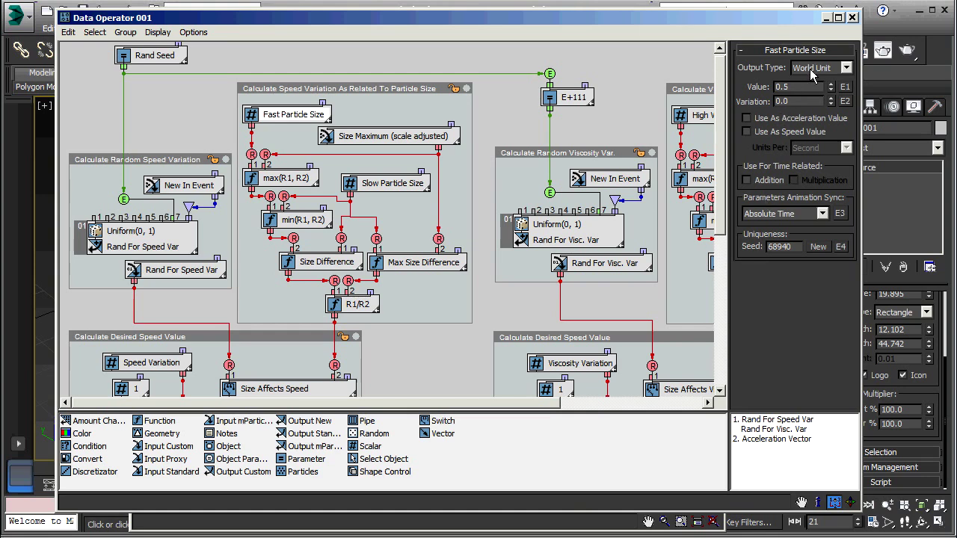
{"action": "left_click", "coordinate": [411, 135]}
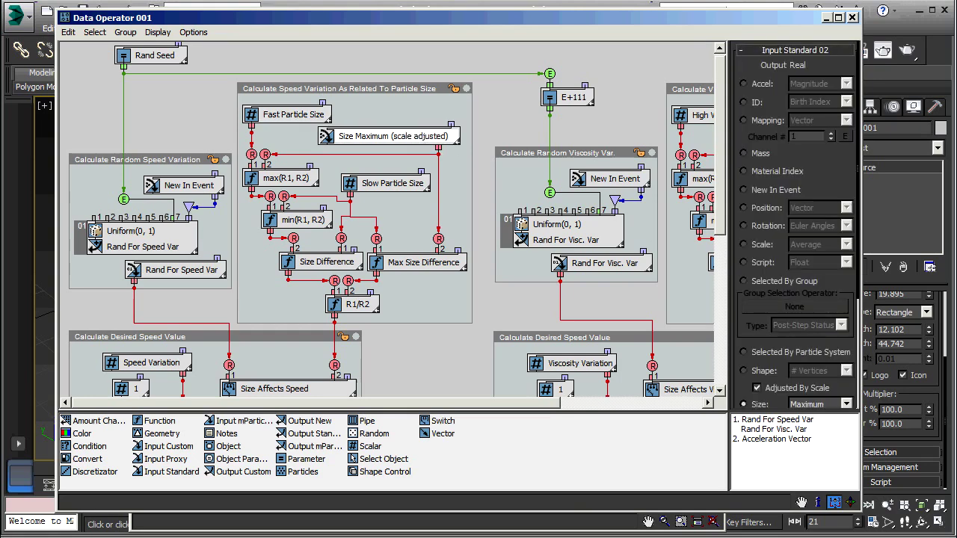
{"action": "left_click", "coordinate": [853, 17]}
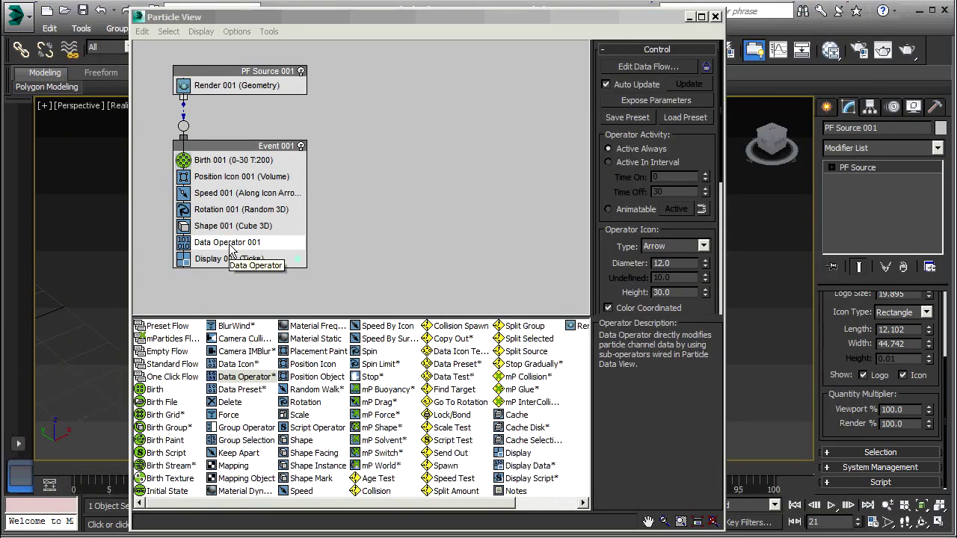
Delete Data Operator 001 and add a BlurWind operator to Event 001 in its place.
{"action": "right_click", "coordinate": [230, 250]}
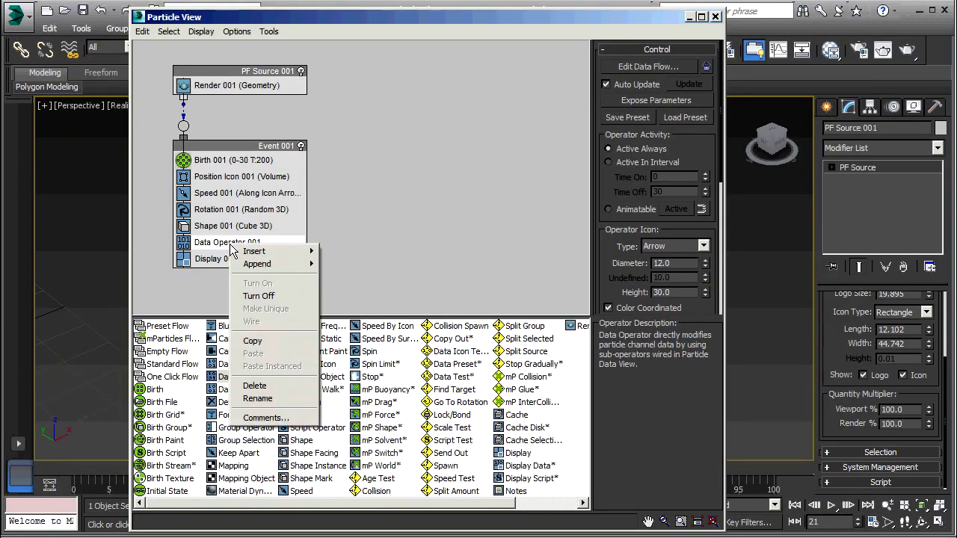
{"action": "left_click", "coordinate": [255, 387]}
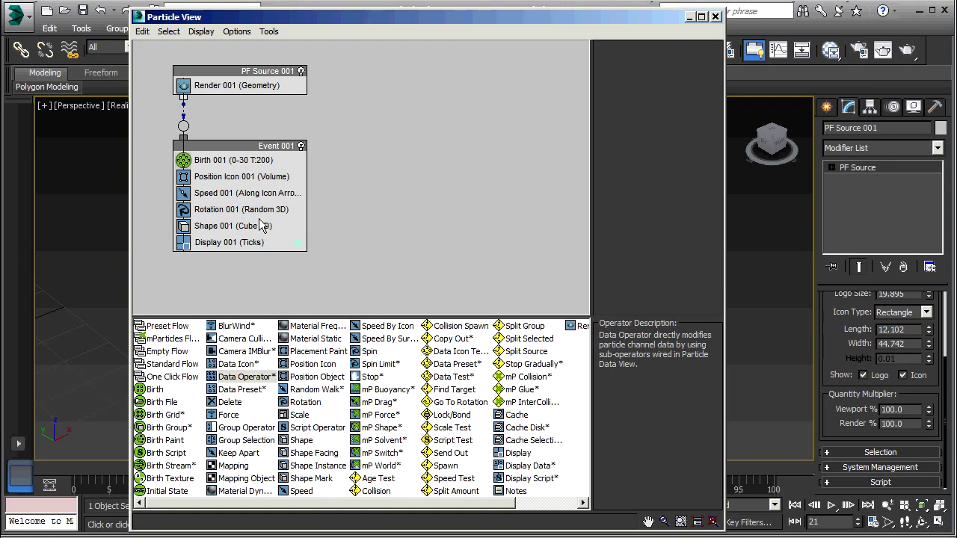
{"action": "left_click", "coordinate": [230, 326]}
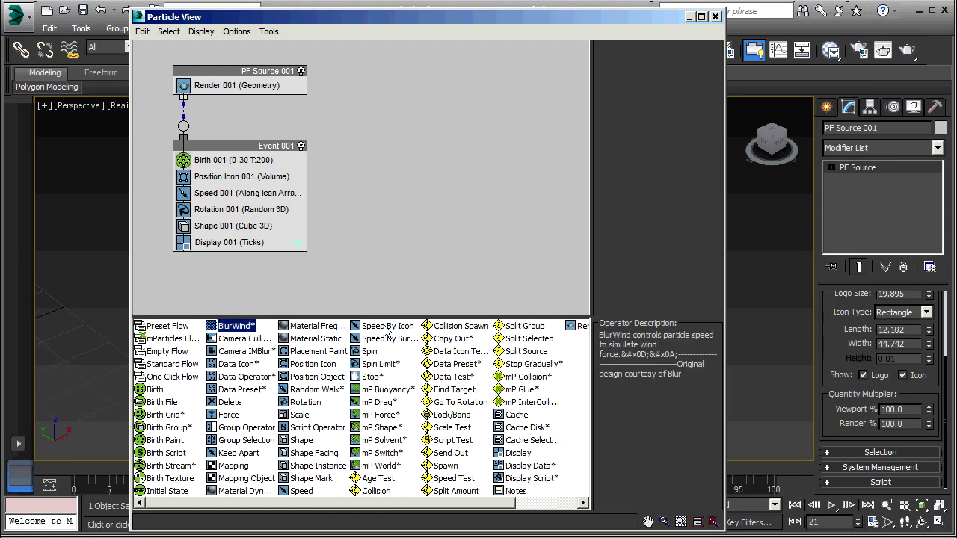
{"action": "left_click_drag", "start_coordinate": [232, 325], "coordinate": [199, 240]}
{"action": "left_click", "coordinate": [200, 246]}
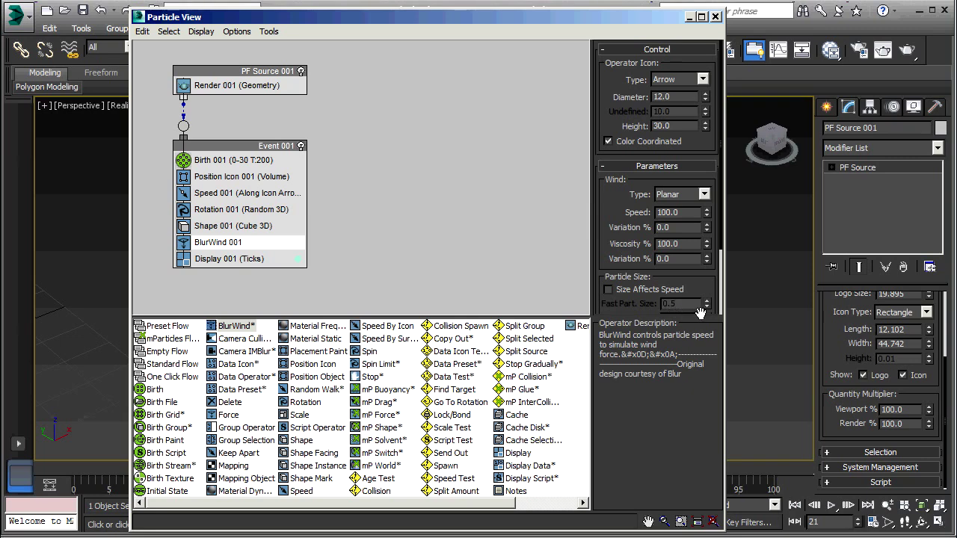
Delete BlurWind 001 and insert a fresh Data Operator above Display 001.
{"action": "right_click", "coordinate": [245, 249]}
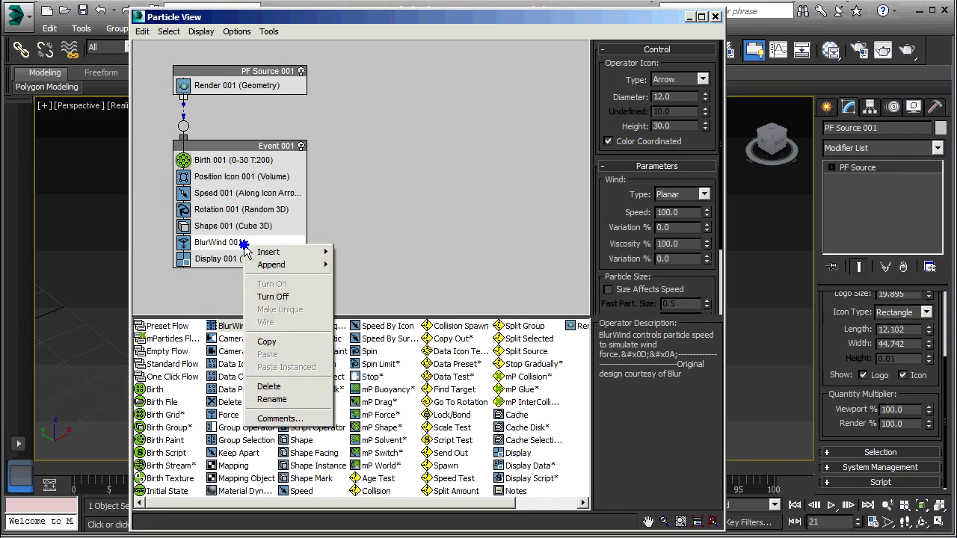
{"action": "left_click", "coordinate": [270, 387]}
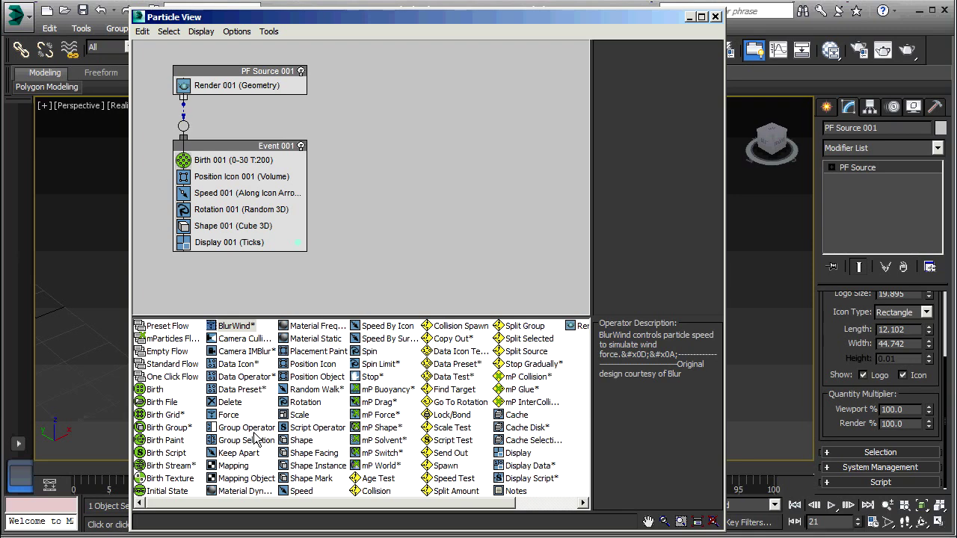
{"action": "left_click_drag", "start_coordinate": [233, 376], "coordinate": [200, 240]}
Load the BlurWind preset into the new Data Operator 001 and scroll through its parameters.
{"action": "left_click", "coordinate": [202, 241]}
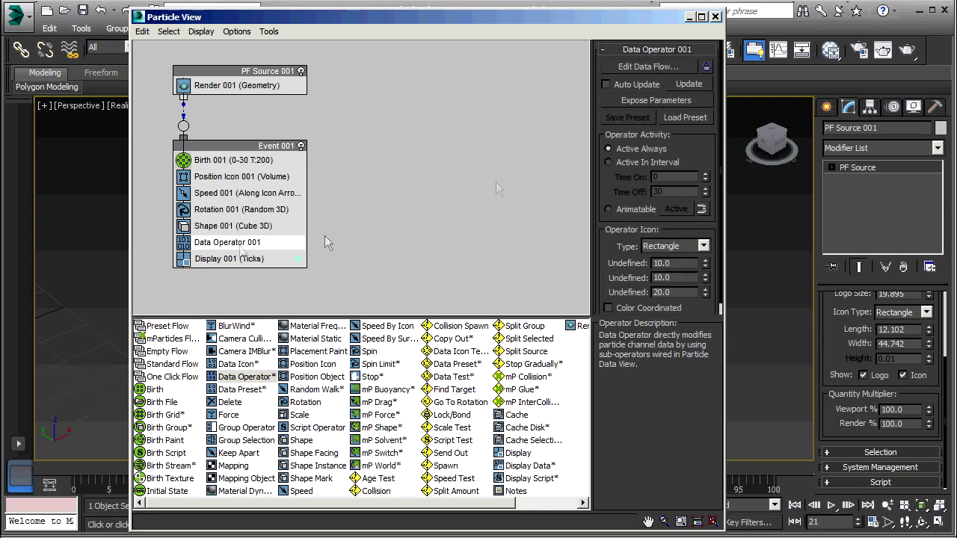
{"action": "left_click", "coordinate": [685, 118]}
{"action": "left_click", "coordinate": [112, 297]}
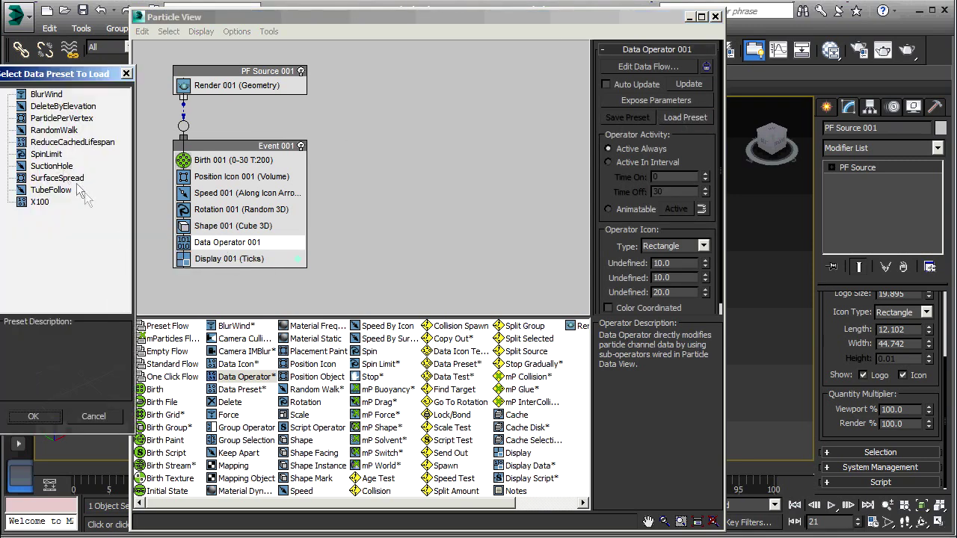
{"action": "left_click", "coordinate": [45, 95]}
{"action": "left_click", "coordinate": [33, 417]}
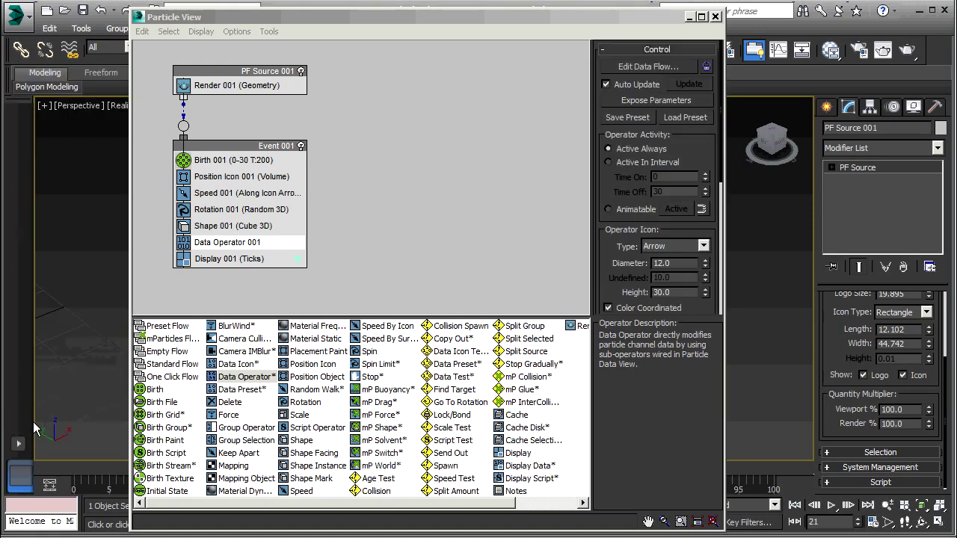
{"action": "left_click_drag", "start_coordinate": [721, 173], "coordinate": [740, 338]}
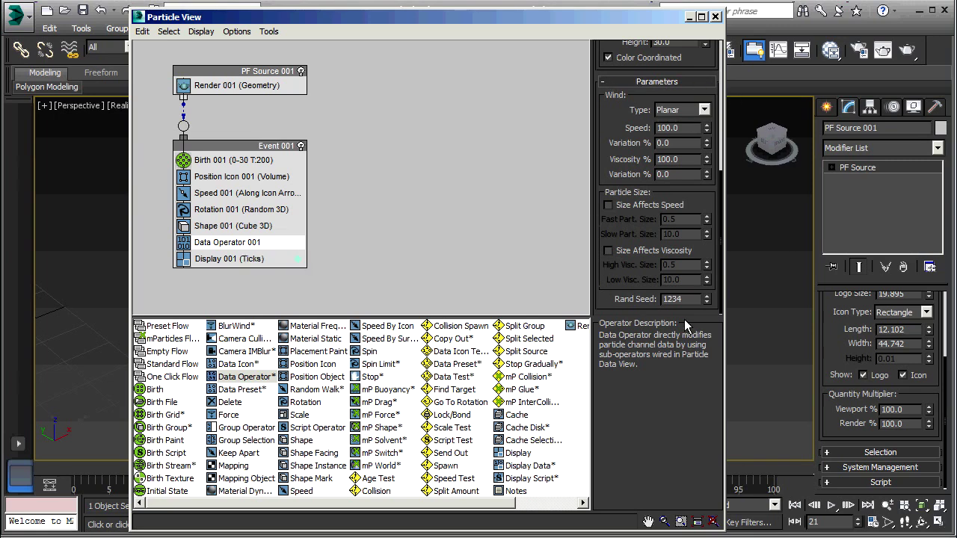
{"action": "left_click_drag", "start_coordinate": [723, 219], "coordinate": [724, 51]}
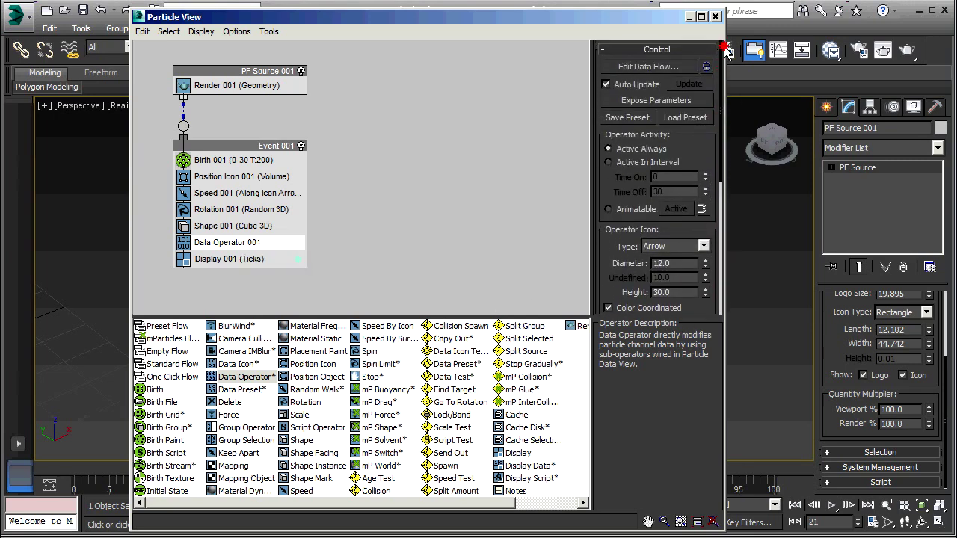
Inspect the BlurWind data flow graph, then delete Data Operator 001 from Event 001.
{"action": "left_click", "coordinate": [648, 67]}
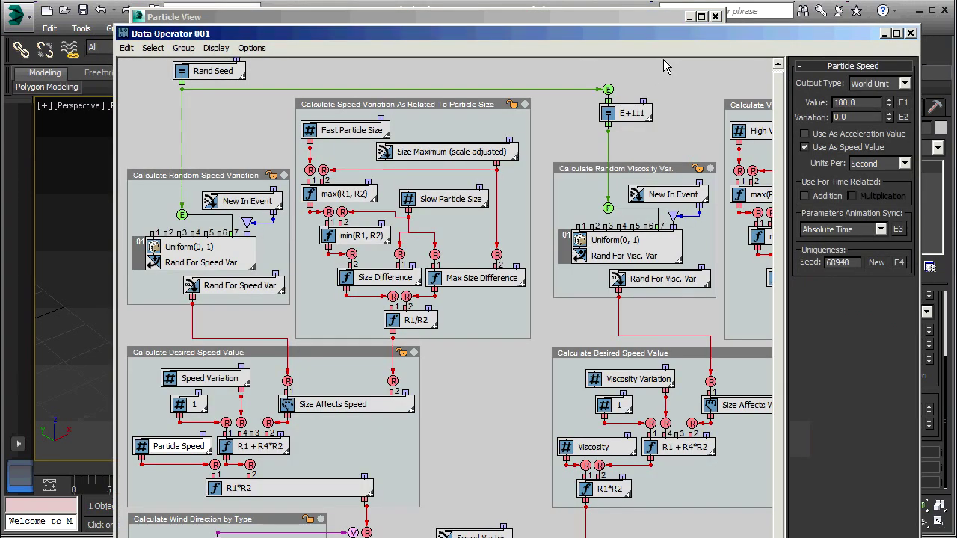
{"action": "left_click", "coordinate": [911, 33]}
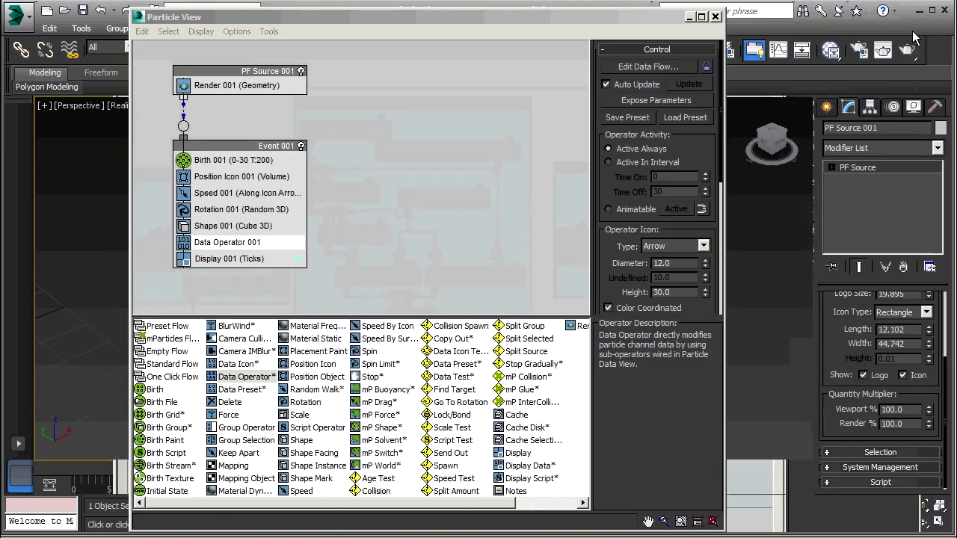
{"action": "right_click", "coordinate": [266, 249]}
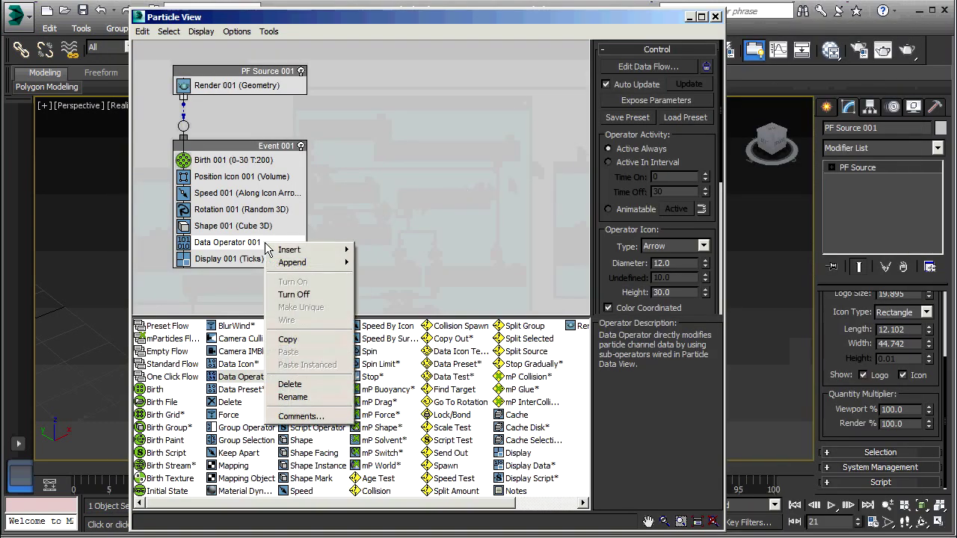
{"action": "left_click", "coordinate": [289, 384]}
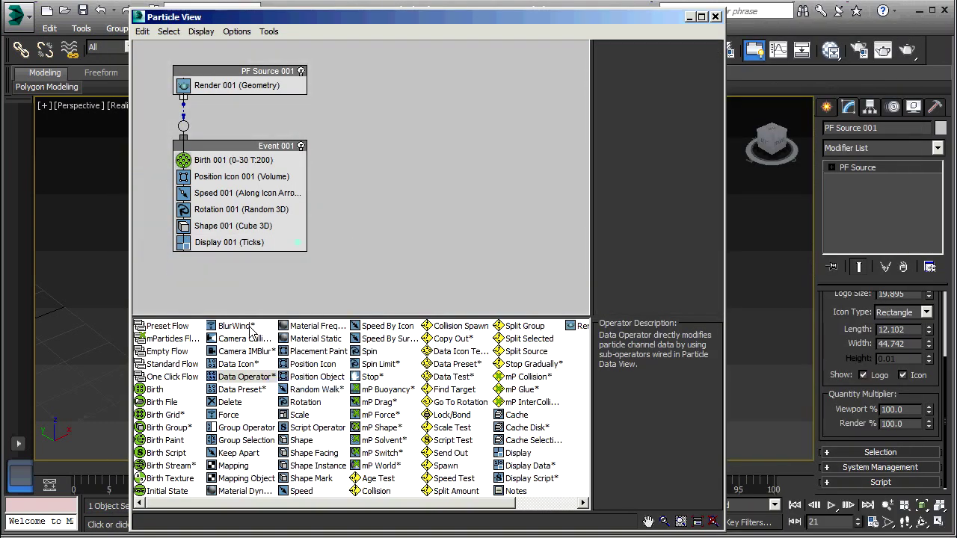
Add a BlurWind 001 operator above Display 001 and switch to the x100 search results.
{"action": "left_click_drag", "start_coordinate": [234, 326], "coordinate": [213, 243]}
{"action": "left_click", "coordinate": [205, 241]}
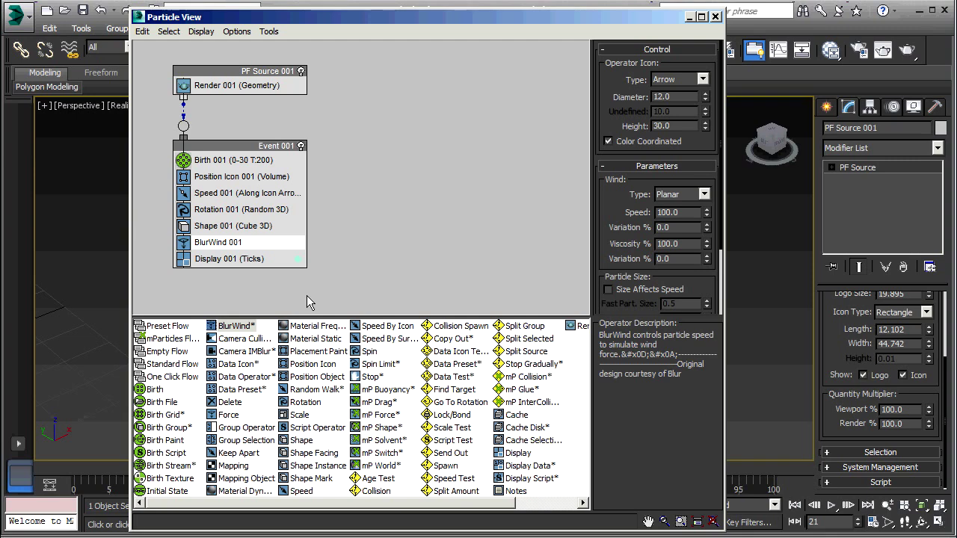
{"action": "key", "text": "alt+Tab"}
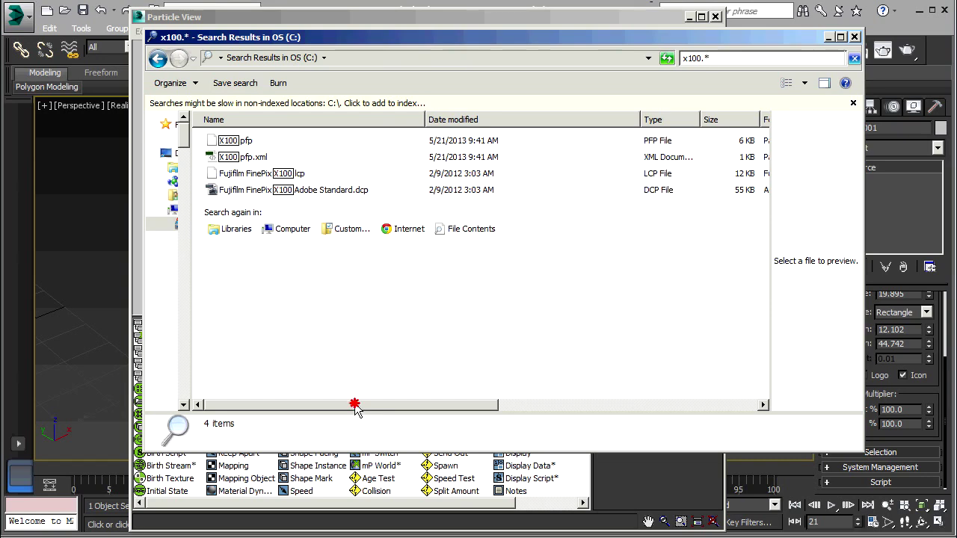
Scroll the x100 search results to read the Folder column showing Particle Flow Data Presets.
{"action": "left_click_drag", "start_coordinate": [354, 405], "coordinate": [586, 413]}
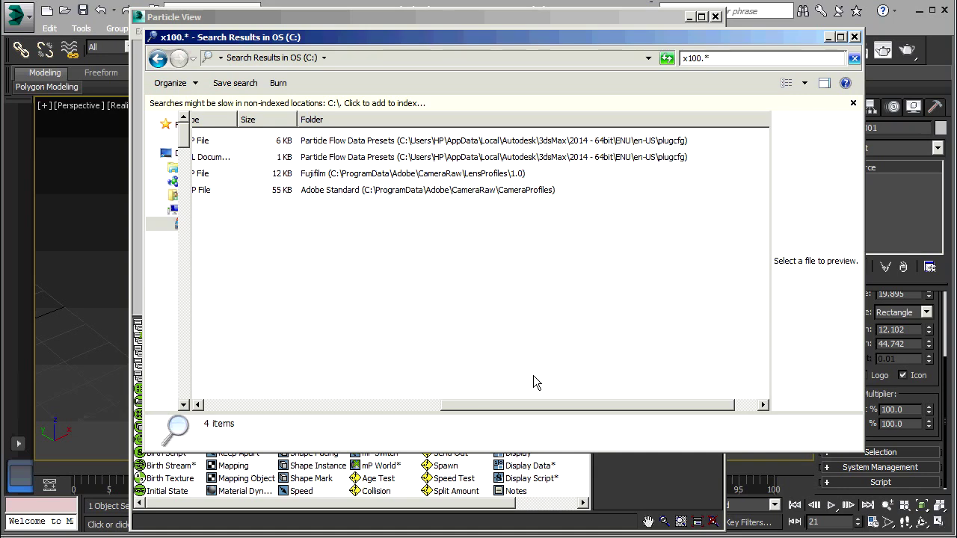
{"action": "left_click_drag", "start_coordinate": [505, 407], "coordinate": [229, 392]}
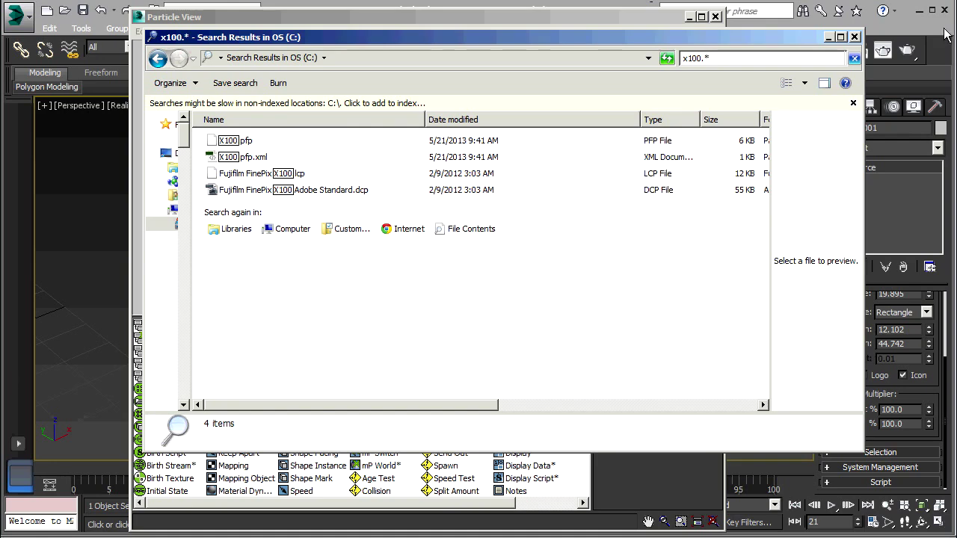
{"action": "left_click", "coordinate": [828, 37]}
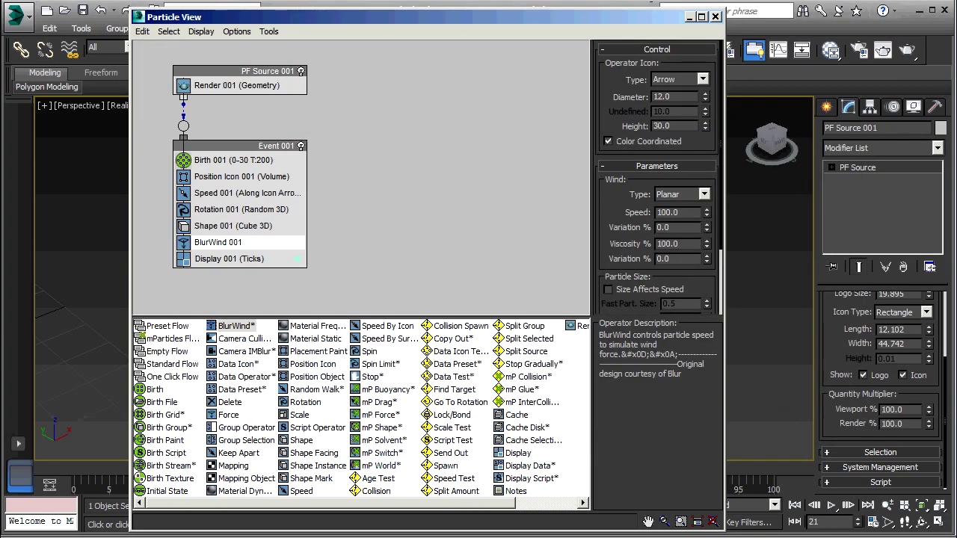